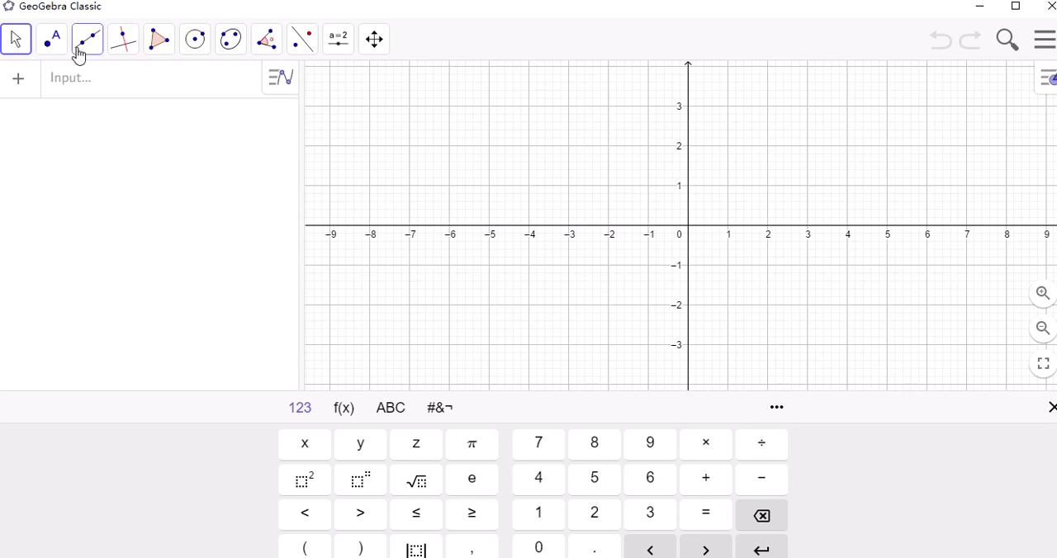
Graph the parent quadratic function f(x) = x^2
{"action": "left_click", "coordinate": [74, 94]}
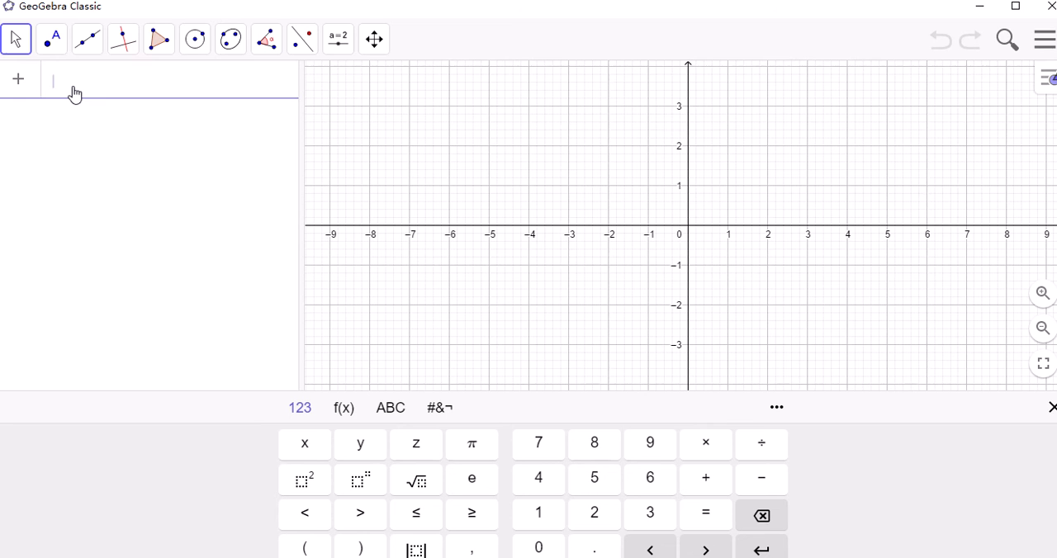
{"action": "type", "text": "f"}
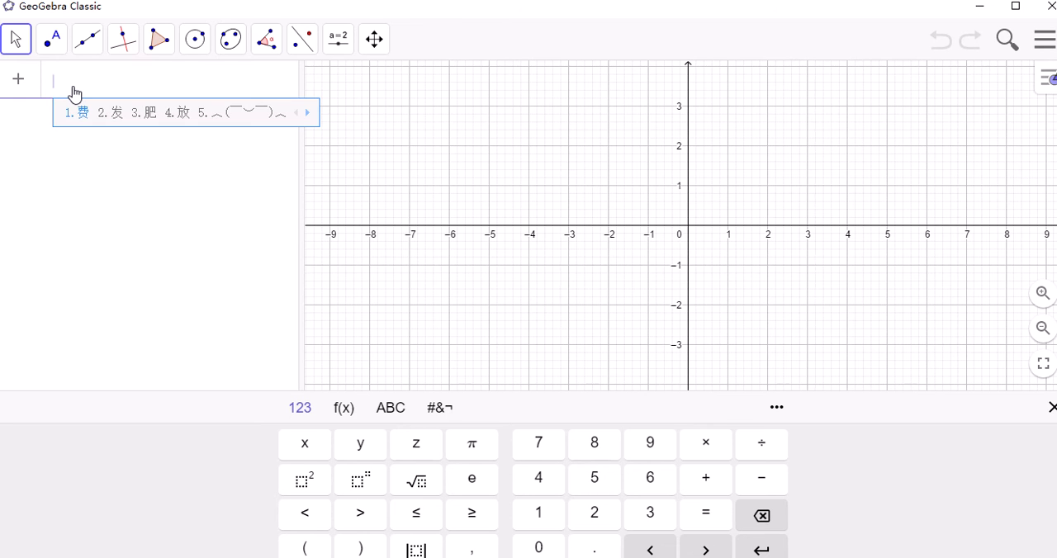
{"action": "key", "text": "Return"}
{"action": "type", "text": "(x) "}
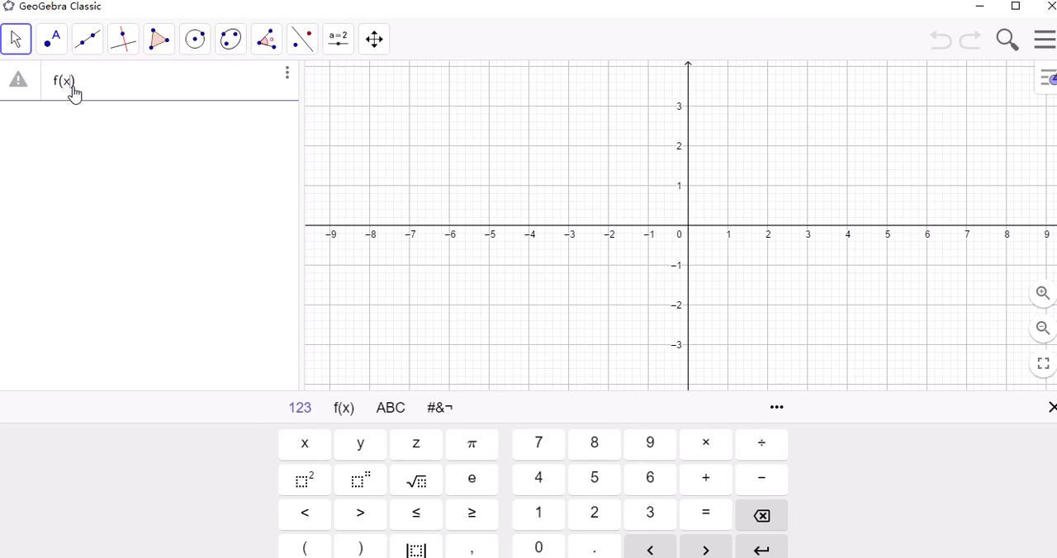
{"action": "type", "text": "= x^2"}
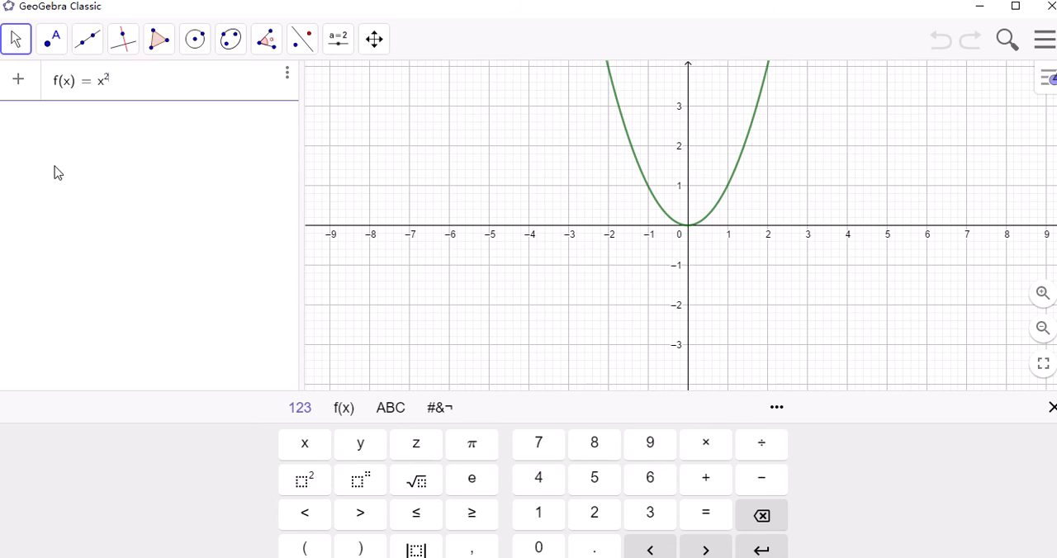
Graph a second quadratic function p(x) = 3(x-2)^2 - 1 below f(x)
{"action": "left_click", "coordinate": [59, 125]}
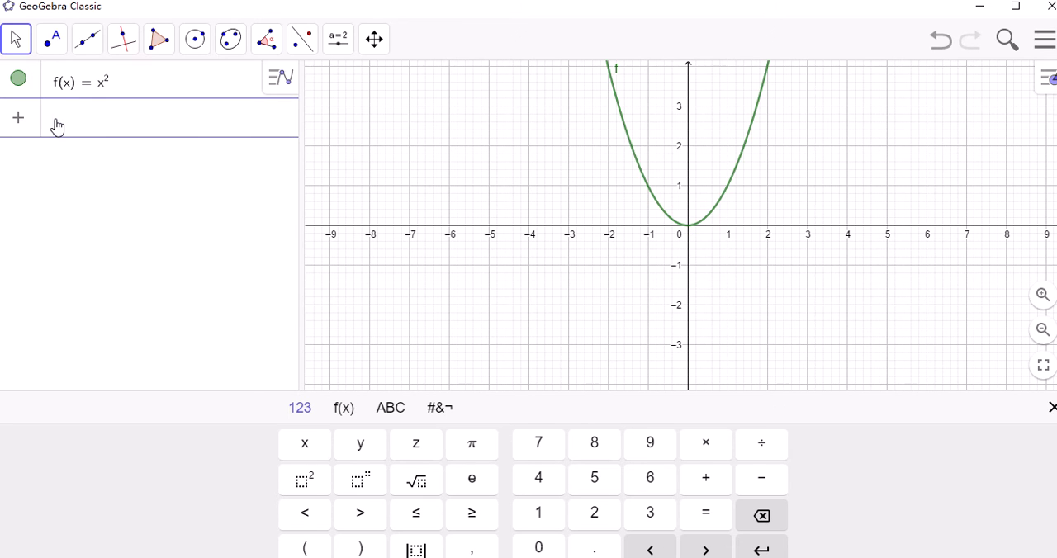
{"action": "type", "text": "g("}
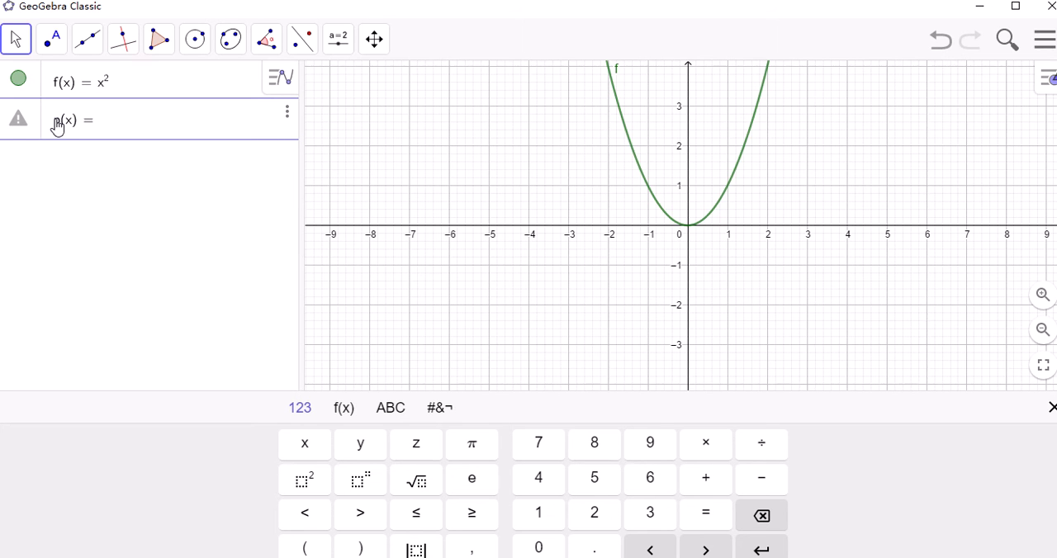
{"action": "type", "text": "x)=3"}
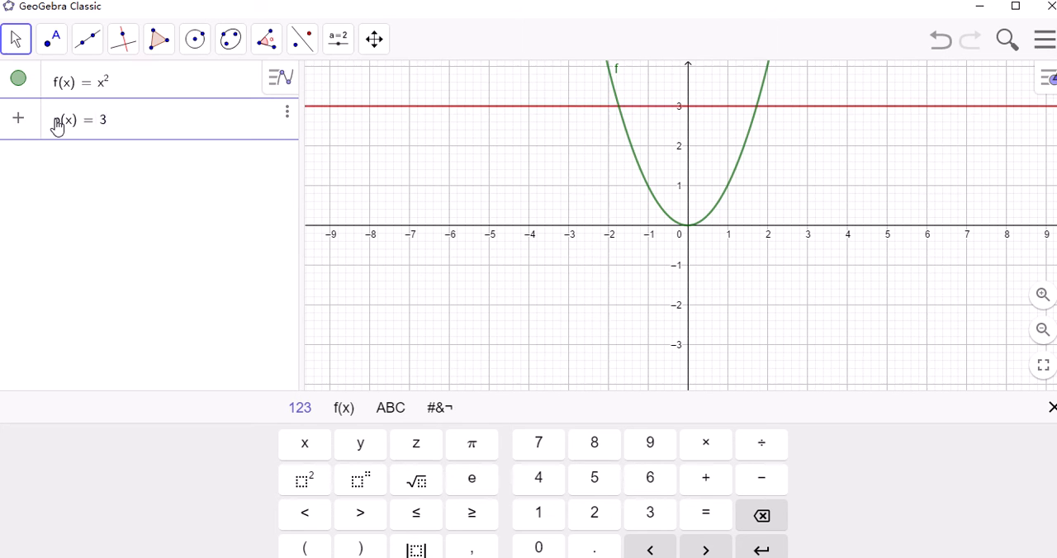
{"action": "type", "text": "(x"}
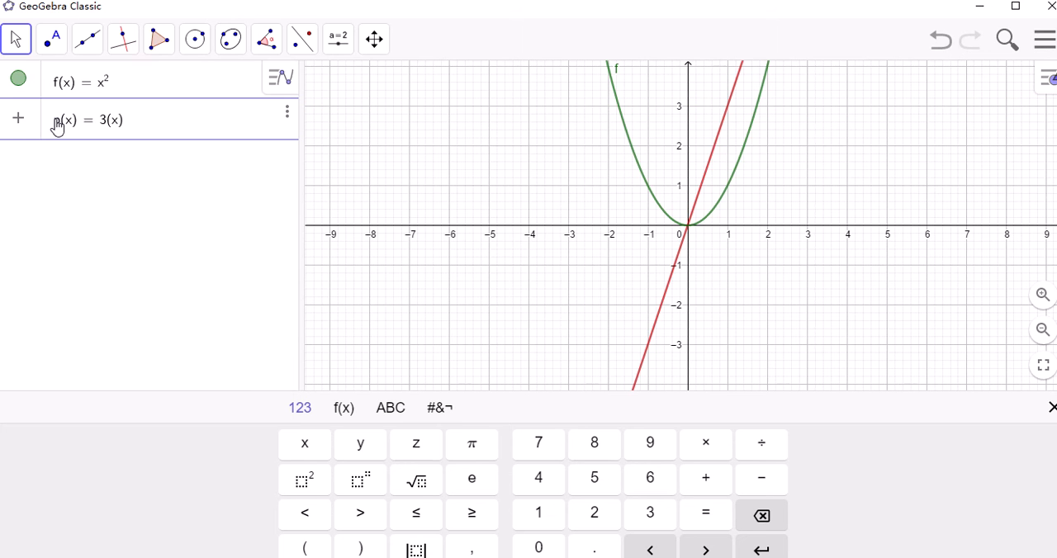
{"action": "type", "text": "-2"}
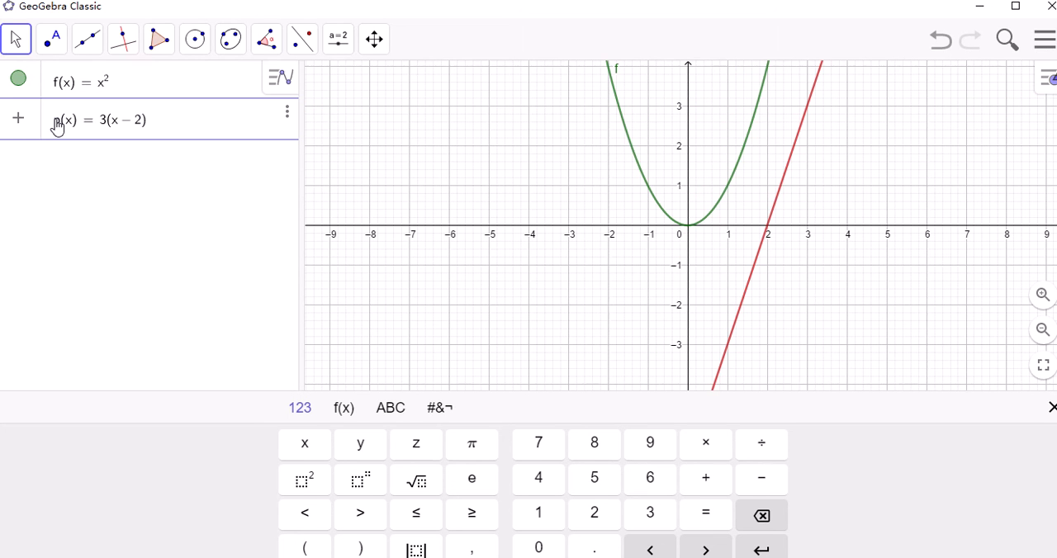
{"action": "type", "text": "^"}
{"action": "type", "text": "2"}
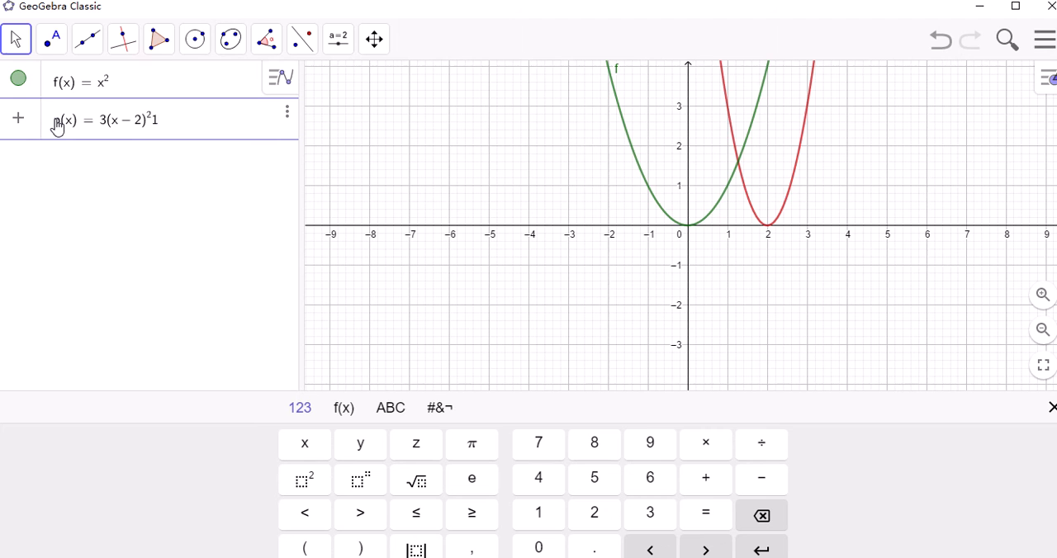
{"action": "key", "text": "Right"}
{"action": "type", "text": "-1"}
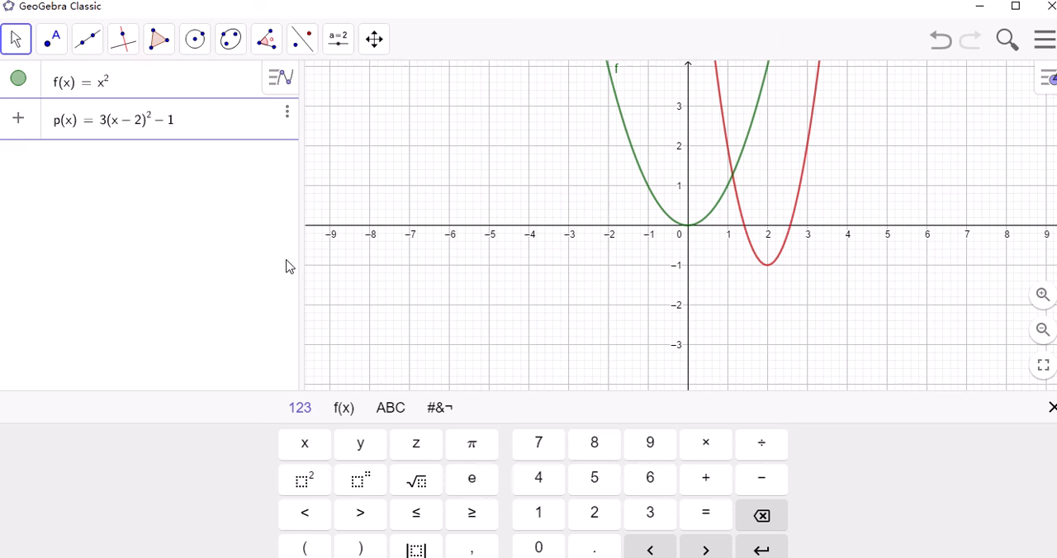
Graph a third quadratic function h(x) = 4(x-2)^2 - 1 below p(x)
{"action": "left_click", "coordinate": [58, 156]}
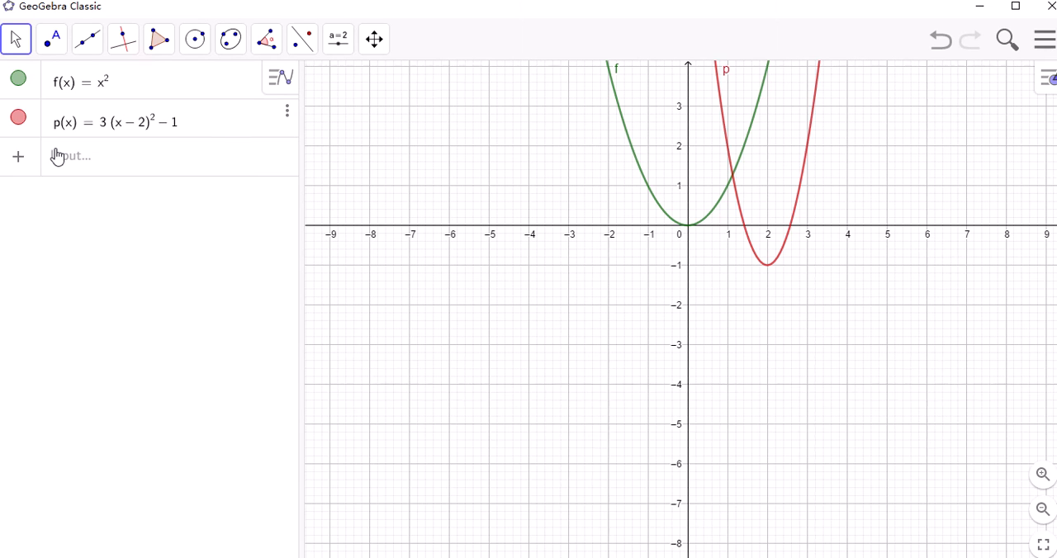
{"action": "left_click", "coordinate": [104, 165]}
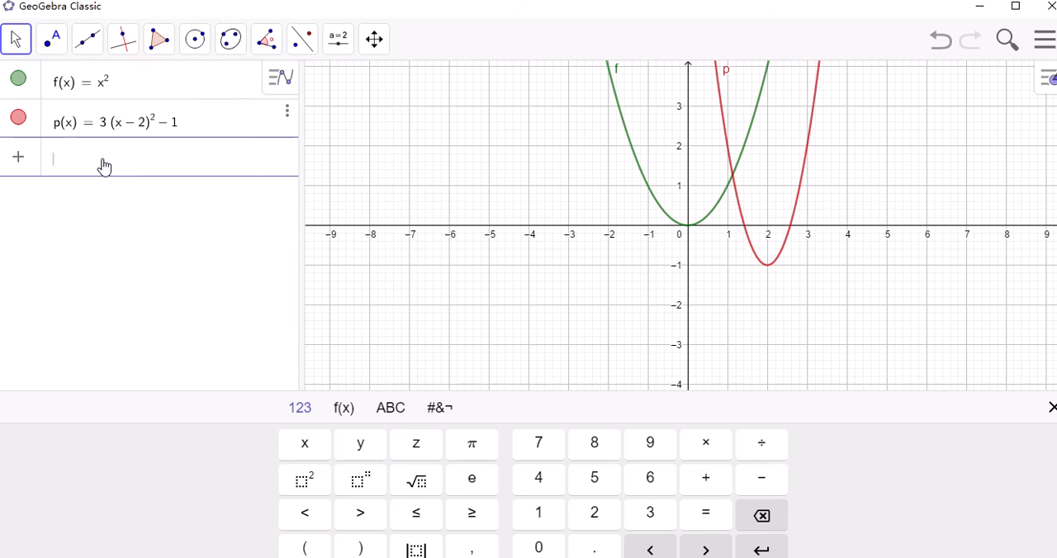
{"action": "type", "text": "h"}
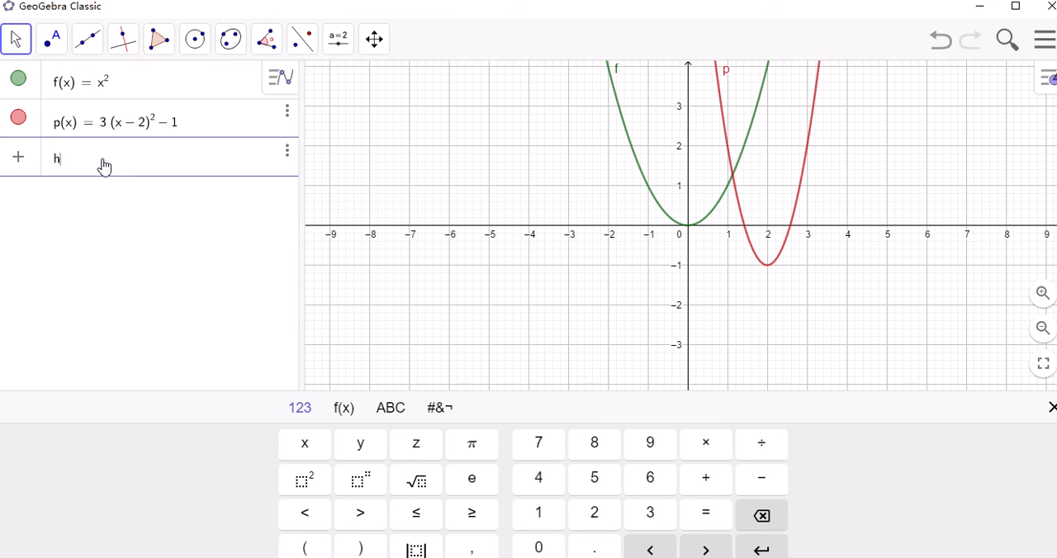
{"action": "type", "text": "(x)=4"}
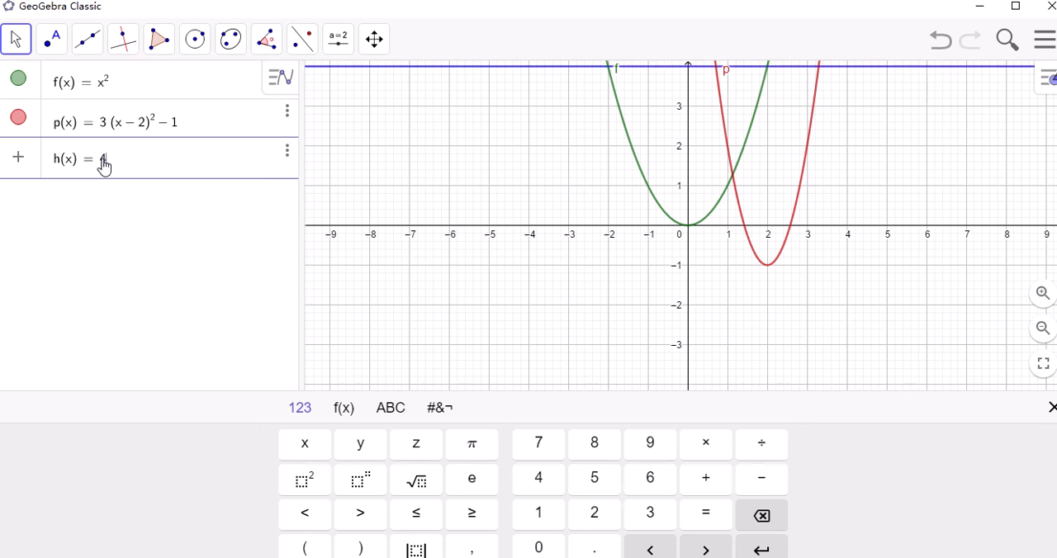
{"action": "type", "text": "(x-2"}
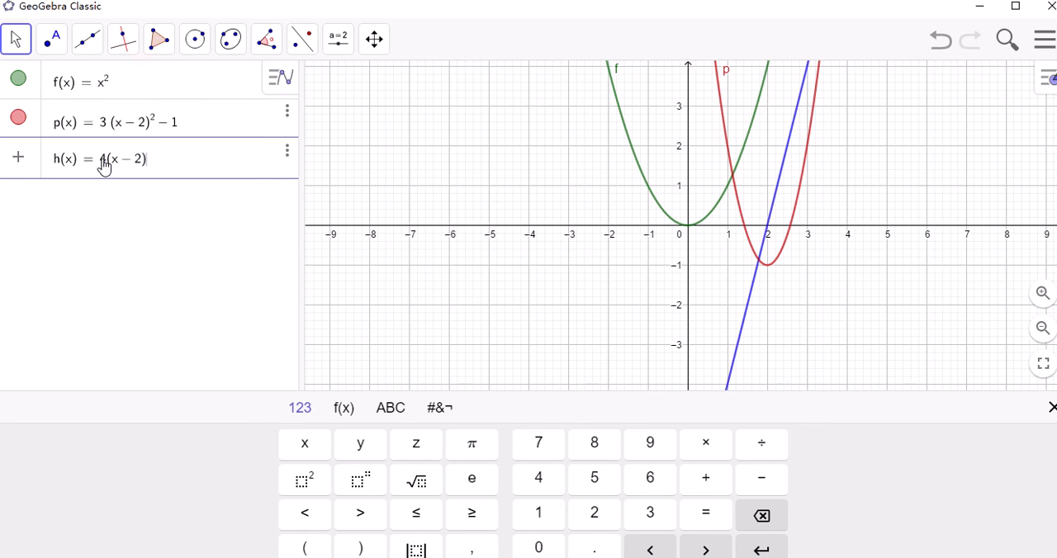
{"action": "type", "text": ")^2"}
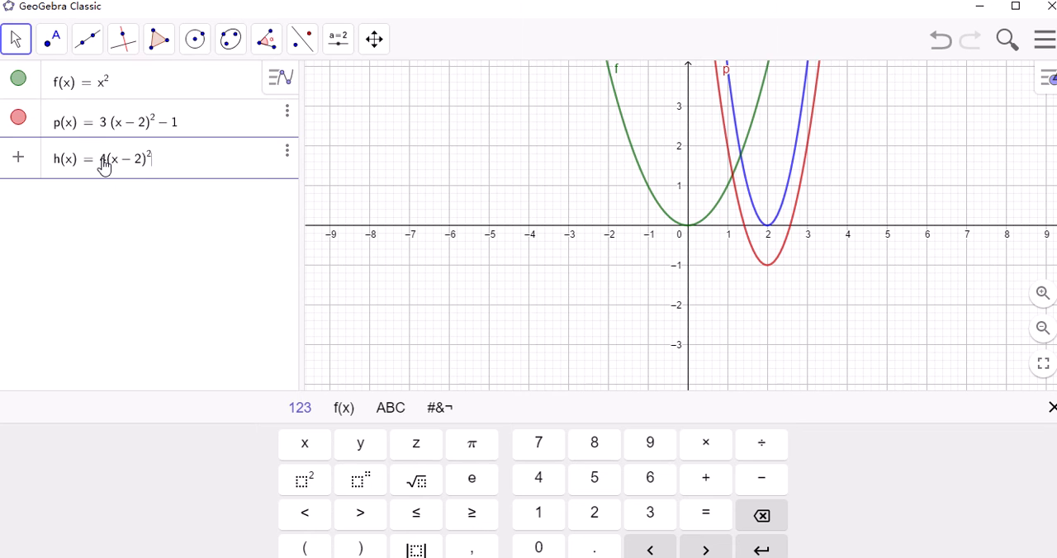
{"action": "key", "text": "Right"}
{"action": "type", "text": "-1"}
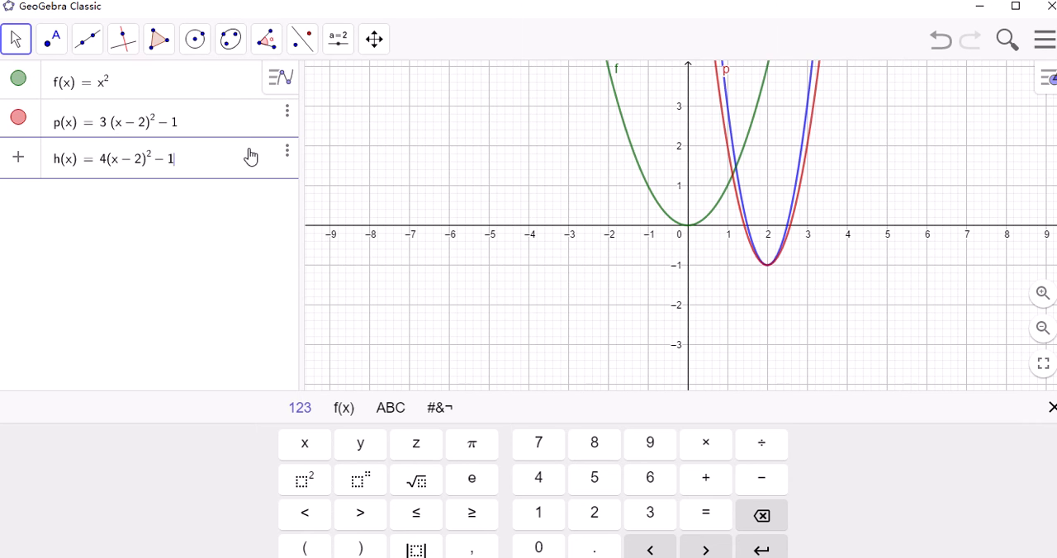
Add the special points of p(x), its roots, extremum and y-axis intersection, while its graph is hidden, and show the graph again
{"action": "left_click", "coordinate": [18, 119]}
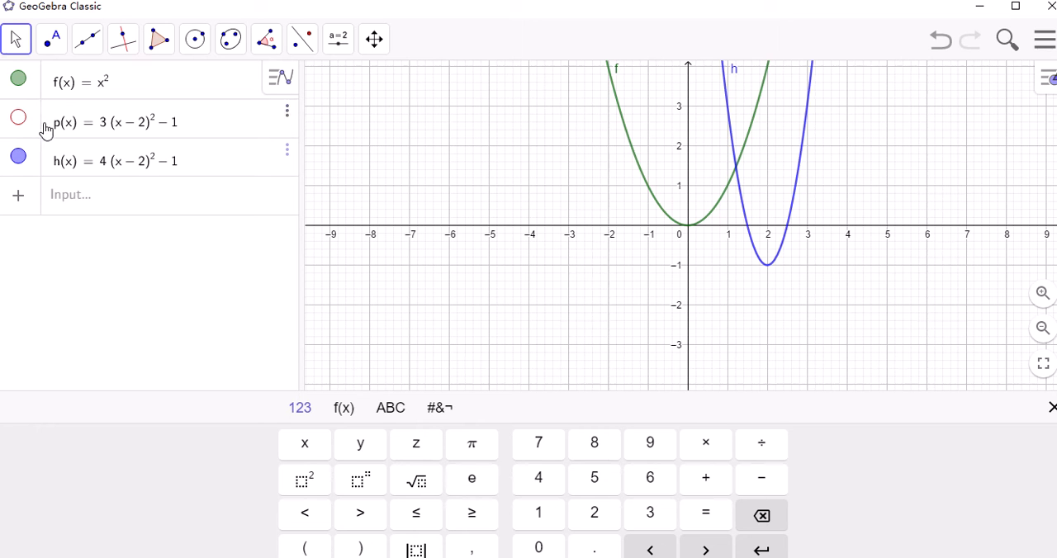
{"action": "left_click", "coordinate": [286, 122]}
{"action": "left_click", "coordinate": [373, 123]}
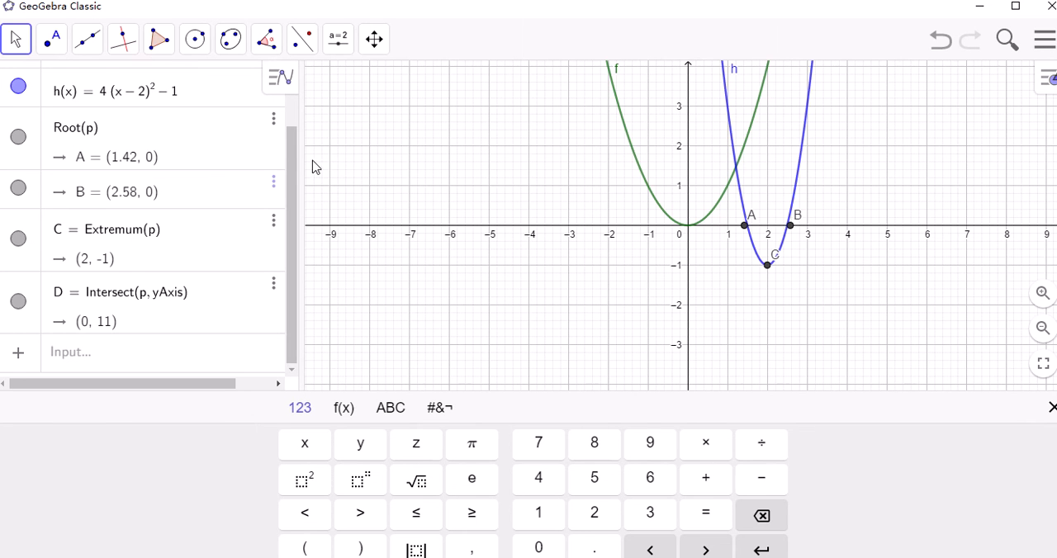
{"action": "scroll", "coordinate": [298, 175], "scroll_direction": "up", "scroll_amount": 2}
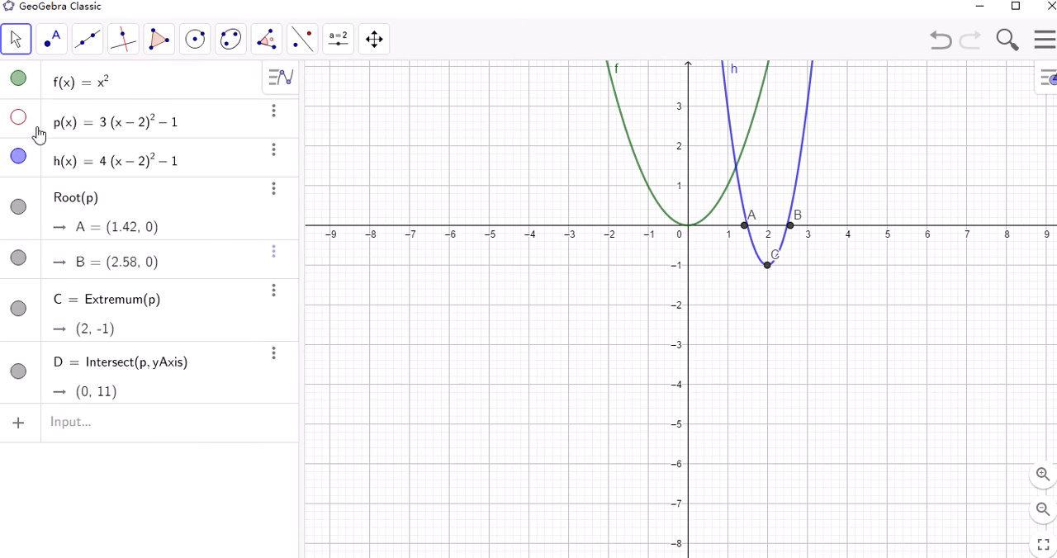
{"action": "left_click", "coordinate": [20, 119]}
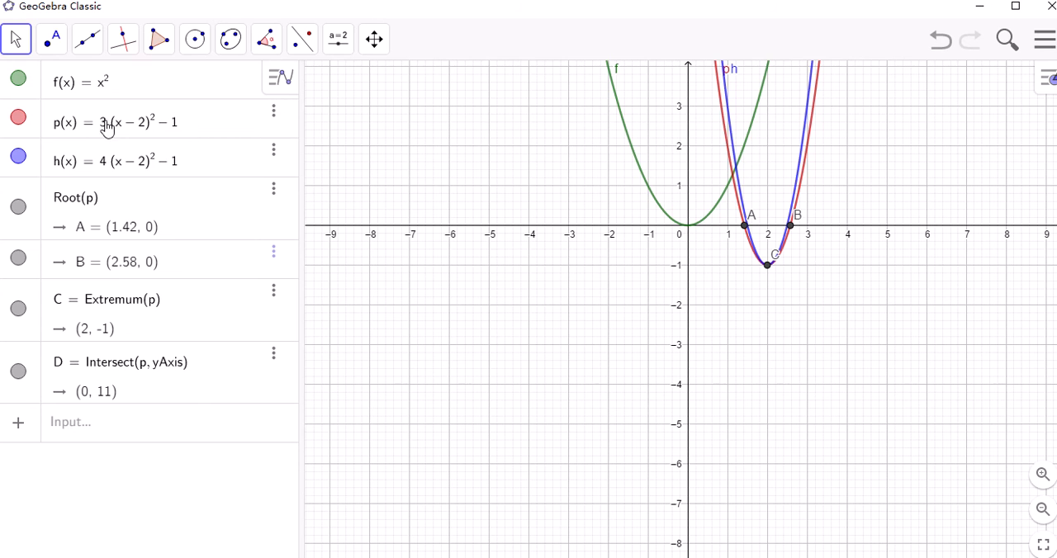
{"action": "left_click", "coordinate": [273, 115]}
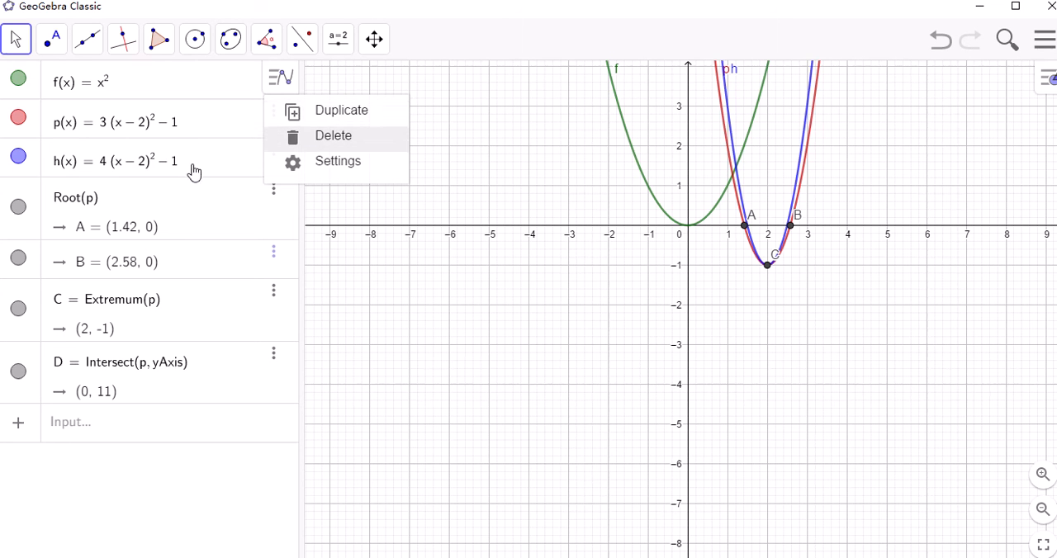
{"action": "left_click", "coordinate": [220, 163]}
{"action": "left_click", "coordinate": [82, 173]}
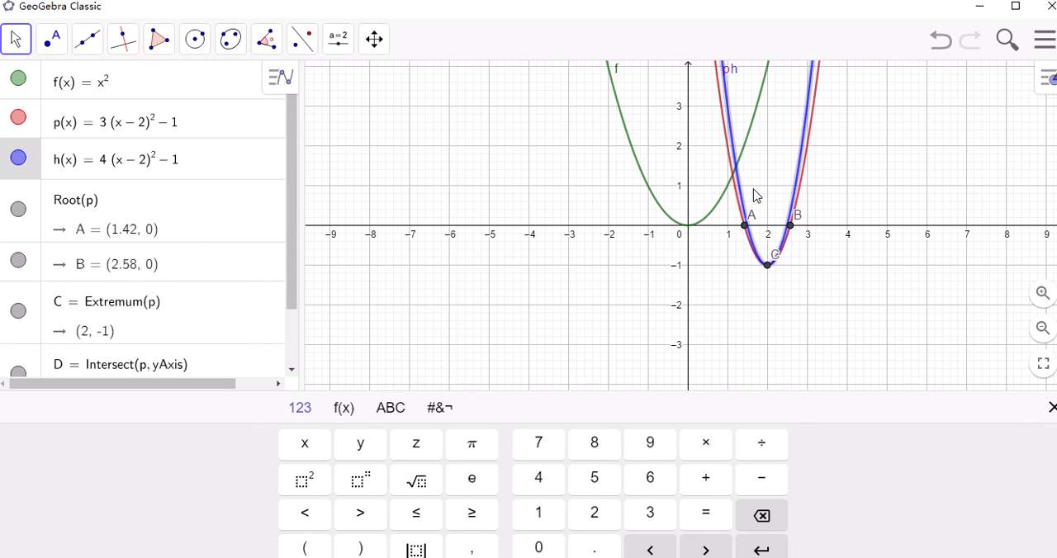
Compare the graphs of p(x) and h(x) by hiding the graph of h(x) and showing it again
{"action": "left_click", "coordinate": [1041, 293]}
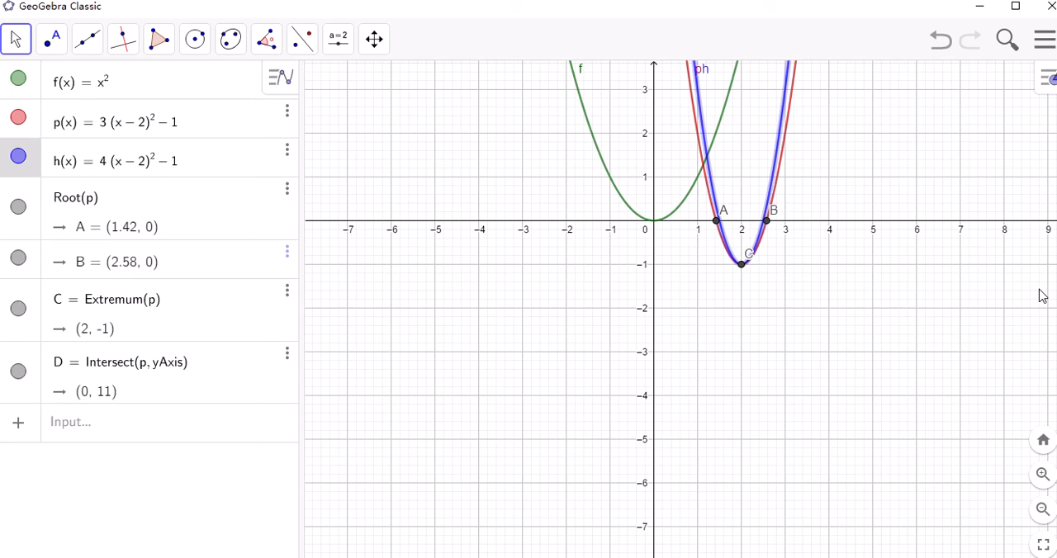
{"action": "left_click", "coordinate": [1041, 296]}
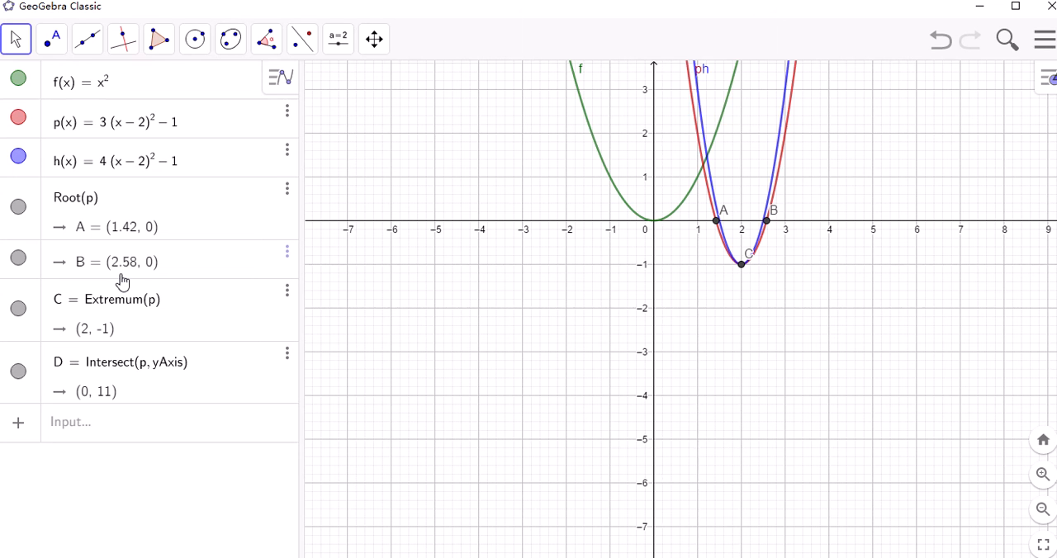
{"action": "left_click", "coordinate": [18, 157]}
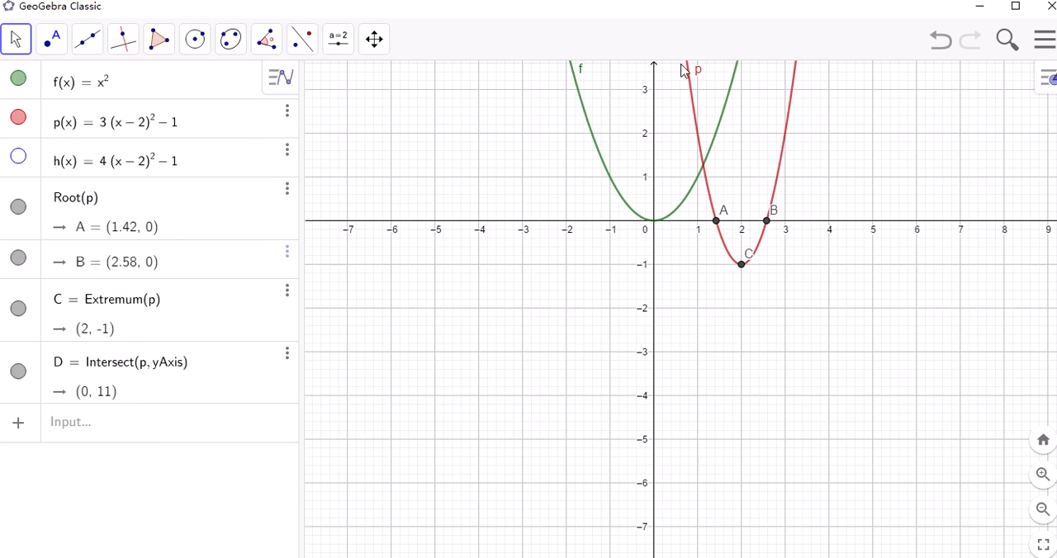
{"action": "left_click", "coordinate": [19, 159]}
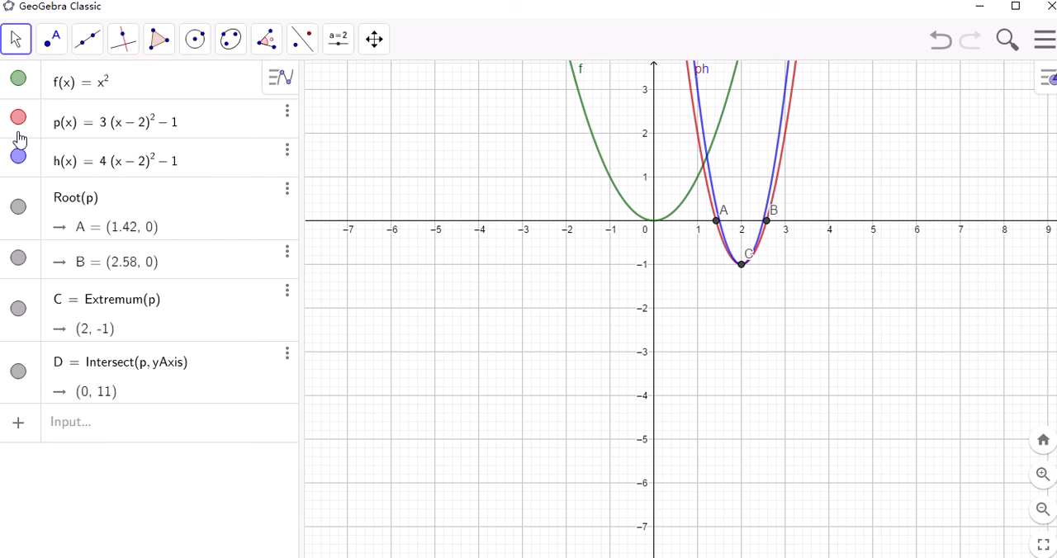
Hide the graph of p(x) and add the special points of h(x): roots, extremum and y-axis intersection
{"action": "left_click", "coordinate": [19, 122]}
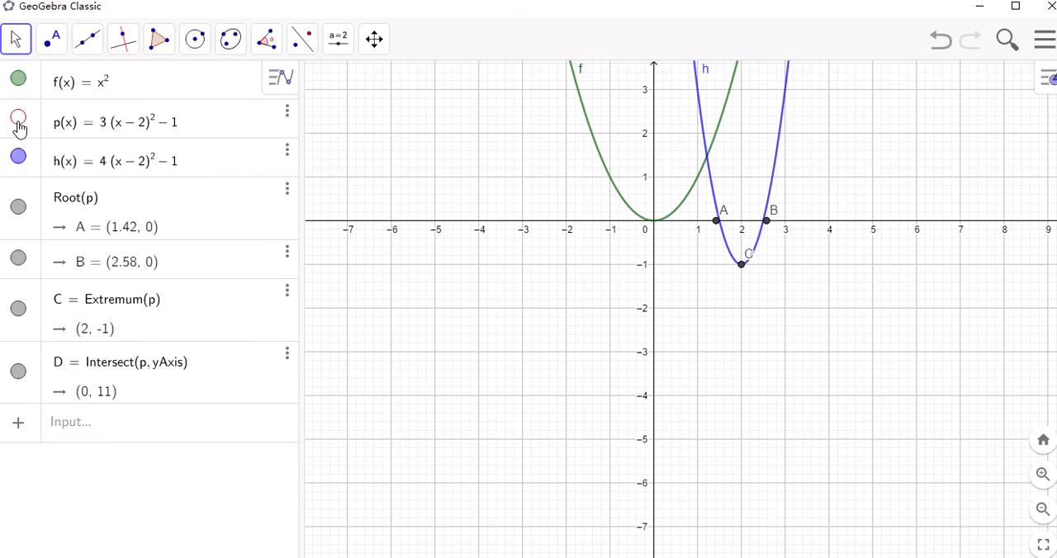
{"action": "left_click", "coordinate": [287, 153]}
{"action": "left_click", "coordinate": [404, 153]}
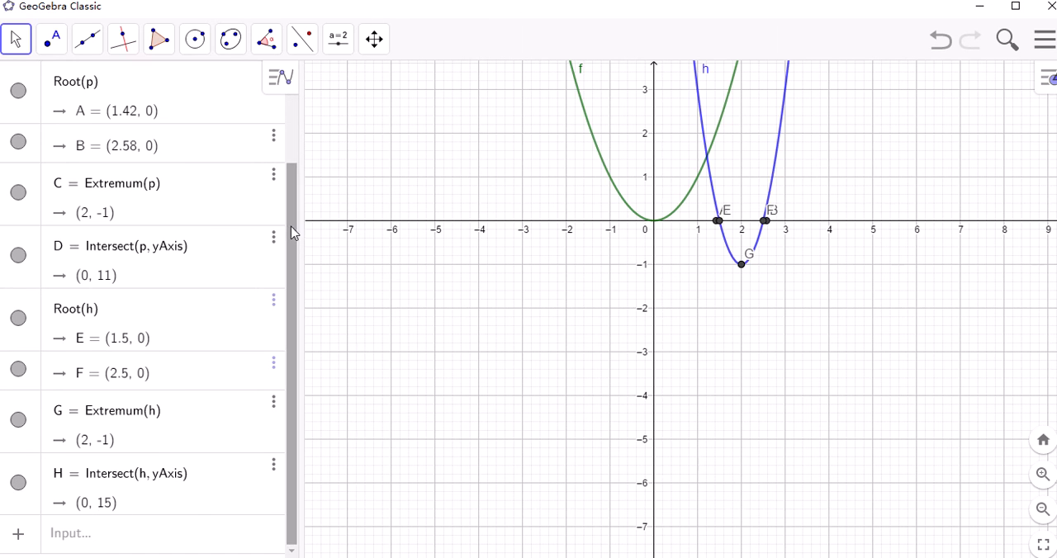
Show the graph of p(x) again and compare its shape and special points with those of h(x)
{"action": "left_click_drag", "start_coordinate": [294, 234], "coordinate": [299, 172]}
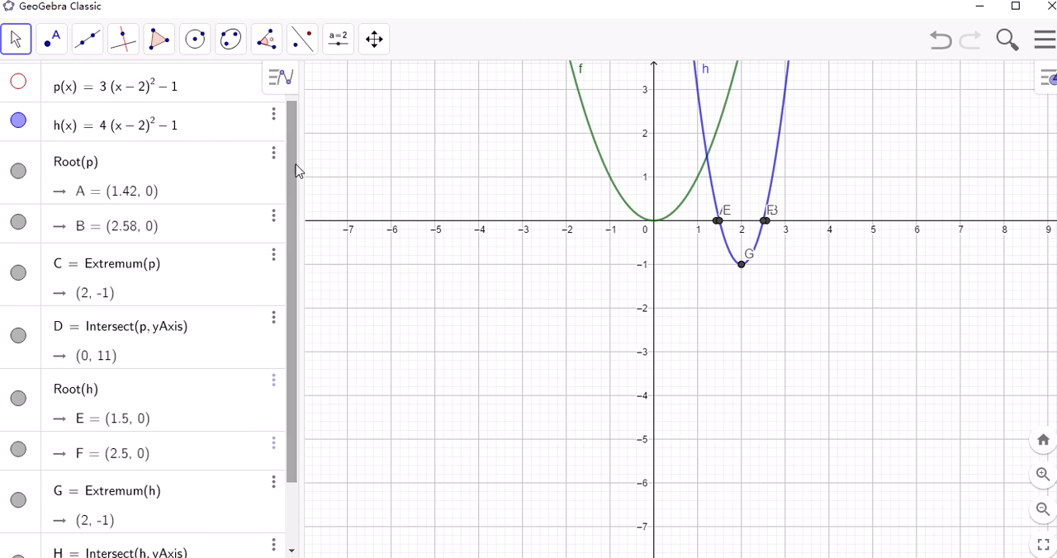
{"action": "left_click", "coordinate": [16, 83]}
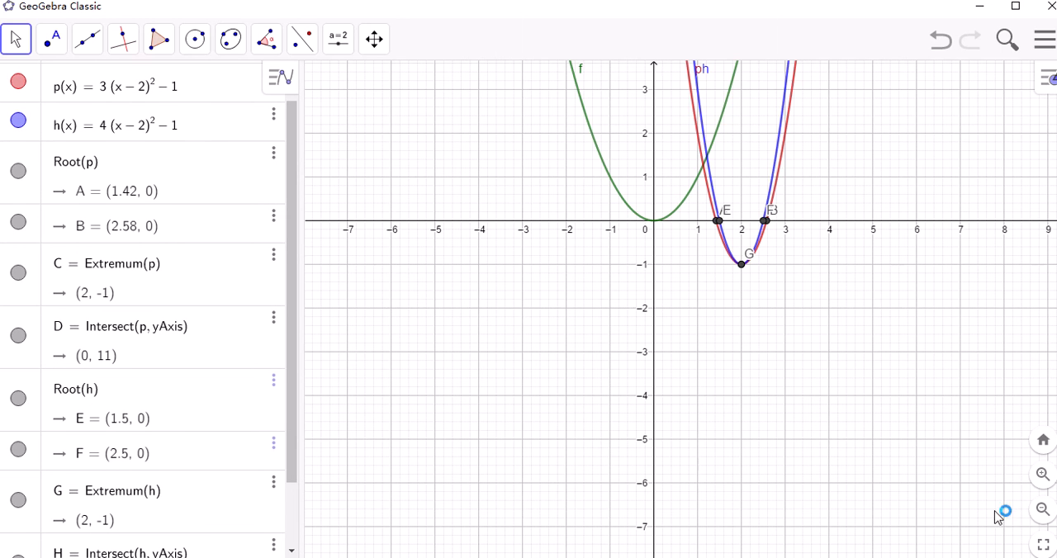
{"action": "left_click", "coordinate": [1043, 475]}
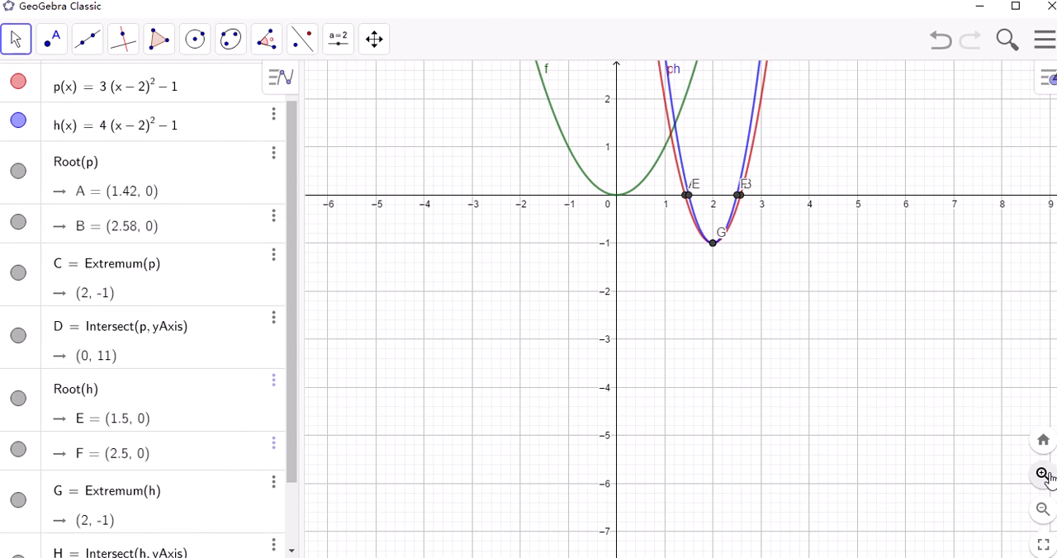
{"action": "left_click", "coordinate": [1043, 475]}
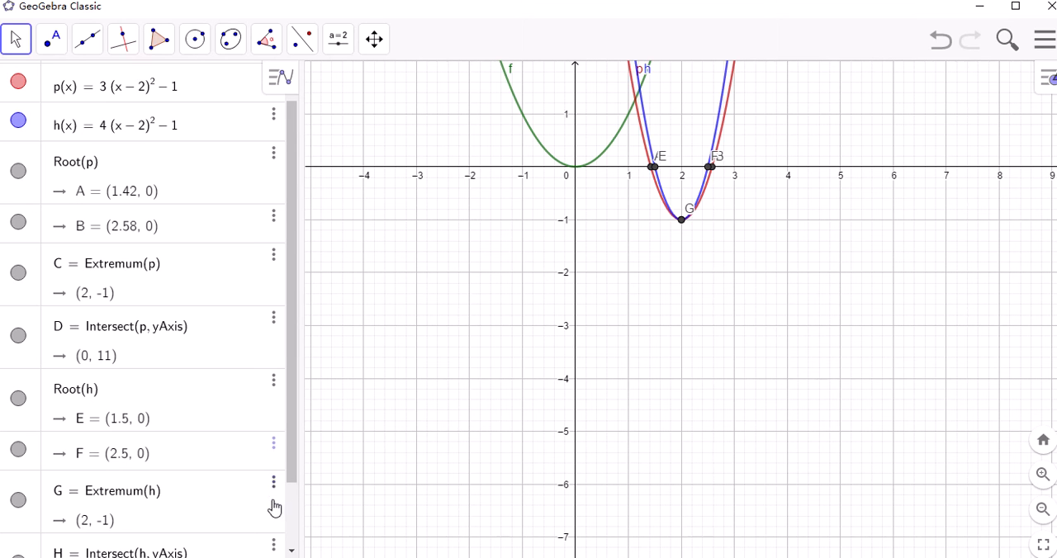
{"action": "left_click_drag", "start_coordinate": [295, 480], "coordinate": [294, 512]}
{"action": "scroll", "coordinate": [295, 512], "scroll_direction": "down", "scroll_amount": 1}
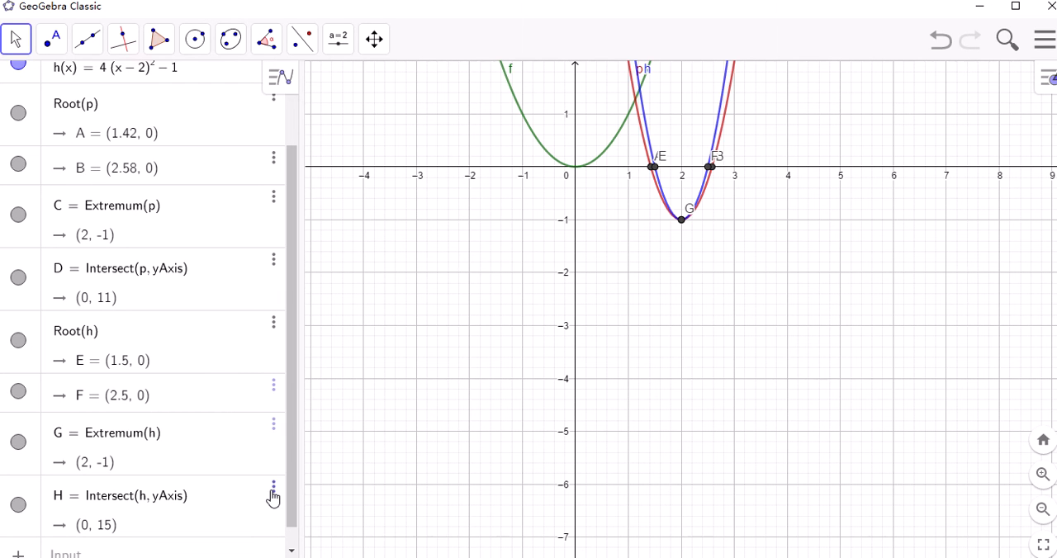
Delete the y-axis intersection point of h(x) and graph the vertical line x = 2 through the shared vertex
{"action": "left_click", "coordinate": [273, 495]}
{"action": "left_click", "coordinate": [335, 512]}
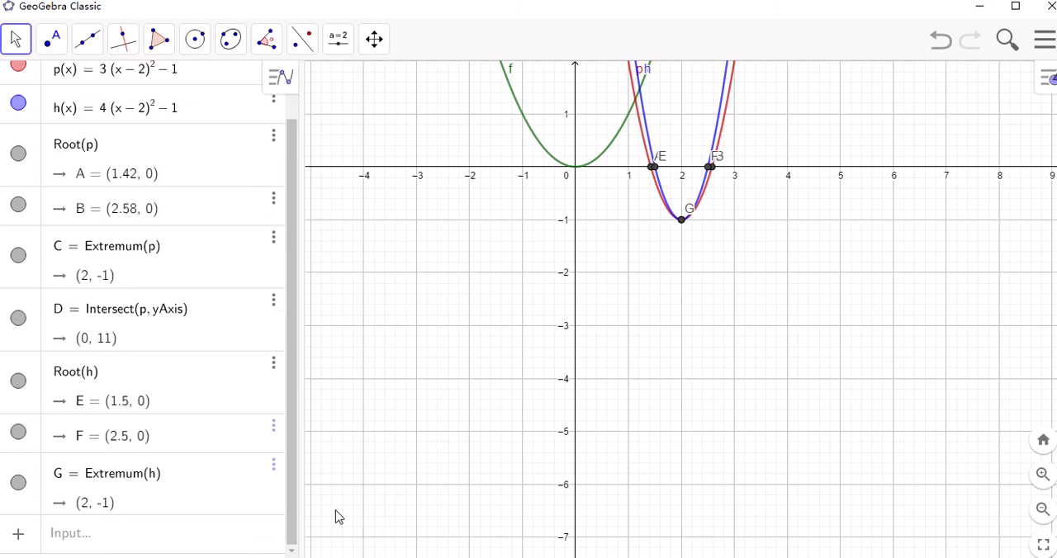
{"action": "left_click", "coordinate": [135, 542]}
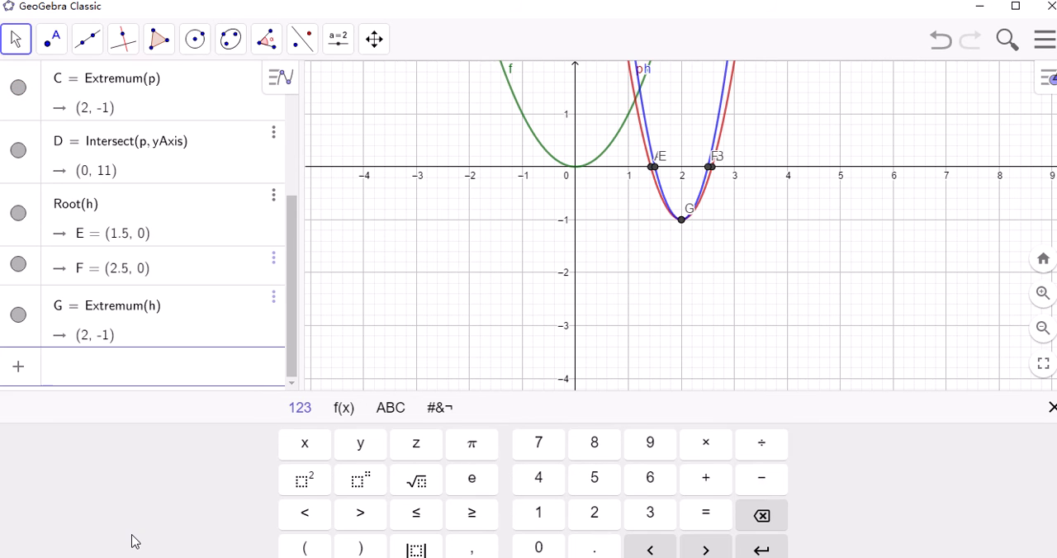
{"action": "type", "text": "x ="}
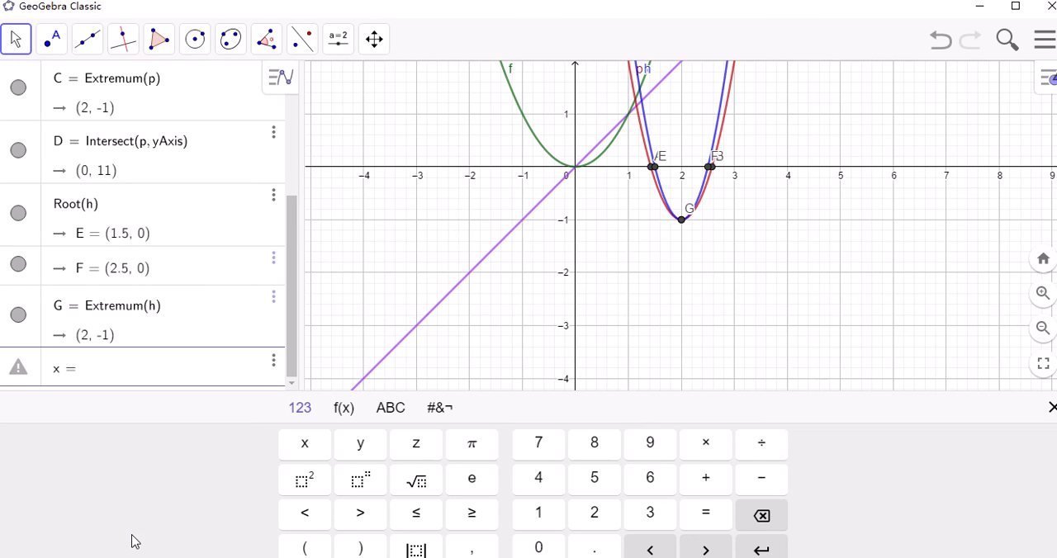
{"action": "type", "text": "2"}
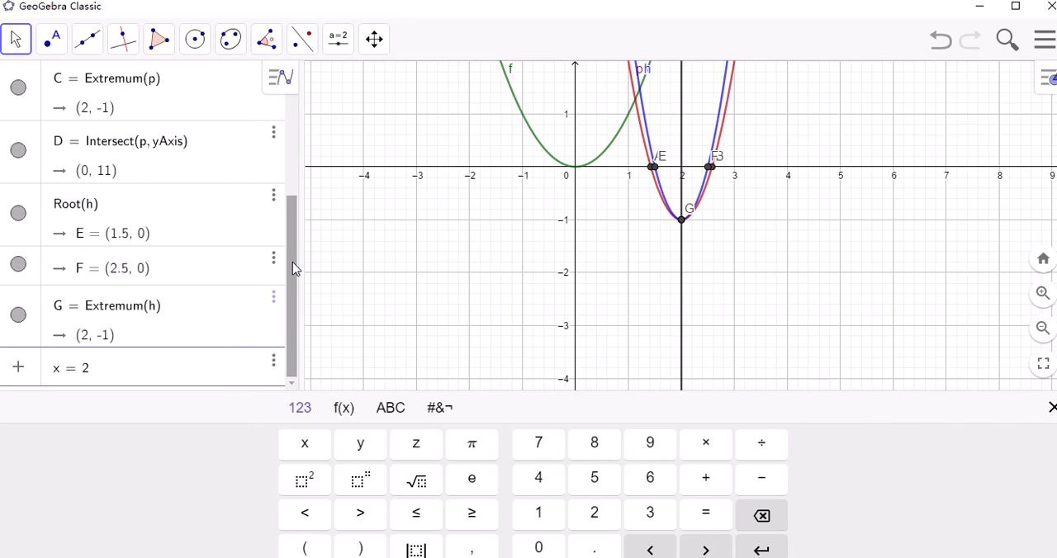
{"action": "key", "text": "Return"}
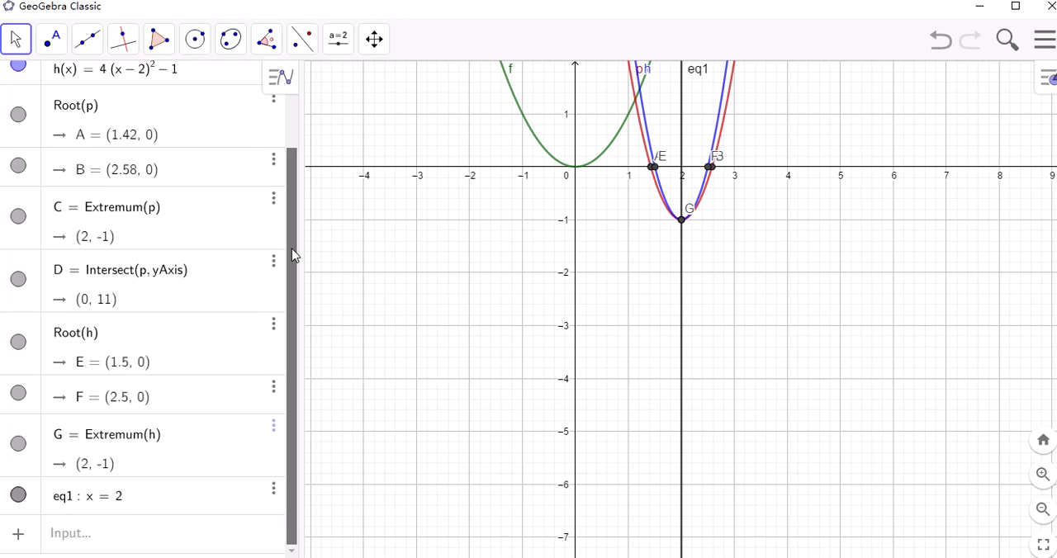
Delete the functions h(x) and p(x) and the vertical line x = 2, keeping only f(x) = x^2
{"action": "left_click_drag", "start_coordinate": [291, 242], "coordinate": [295, 132]}
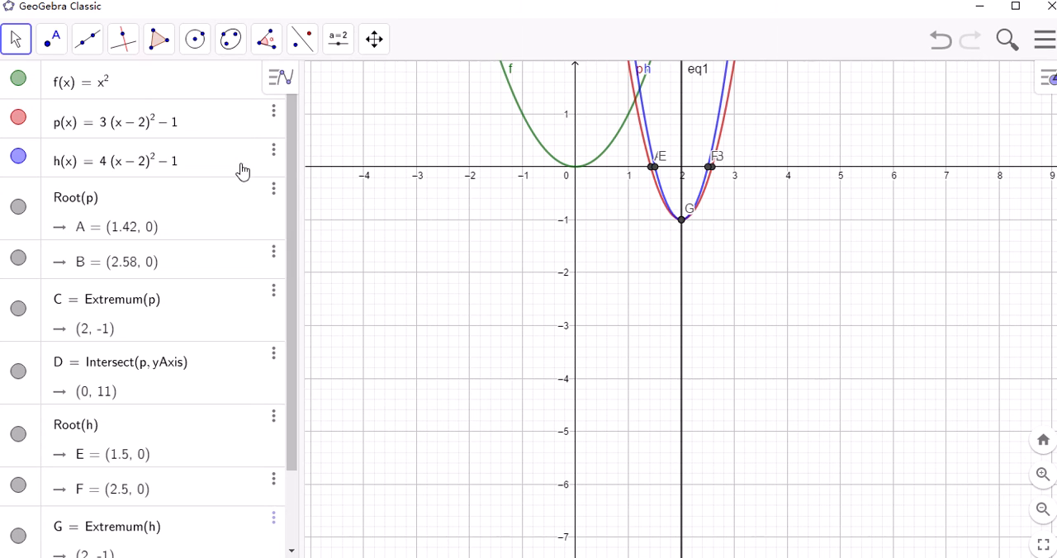
{"action": "left_click", "coordinate": [274, 153]}
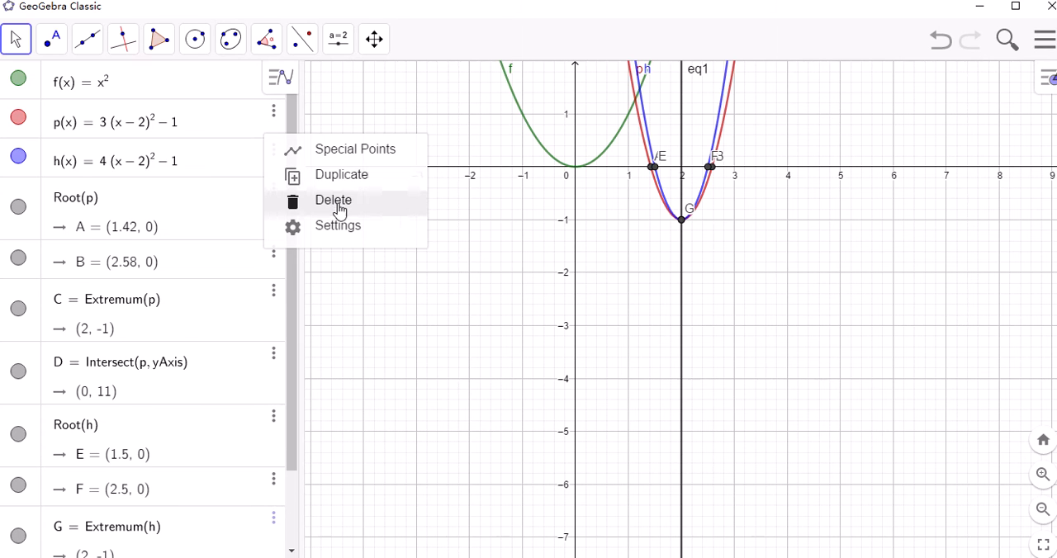
{"action": "left_click", "coordinate": [338, 209]}
{"action": "left_click", "coordinate": [275, 115]}
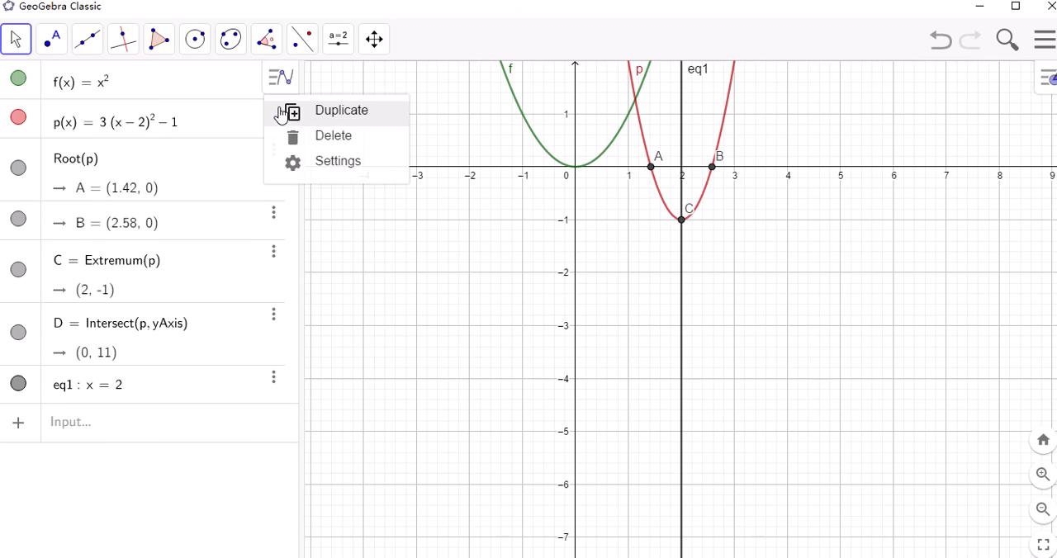
{"action": "left_click", "coordinate": [333, 137]}
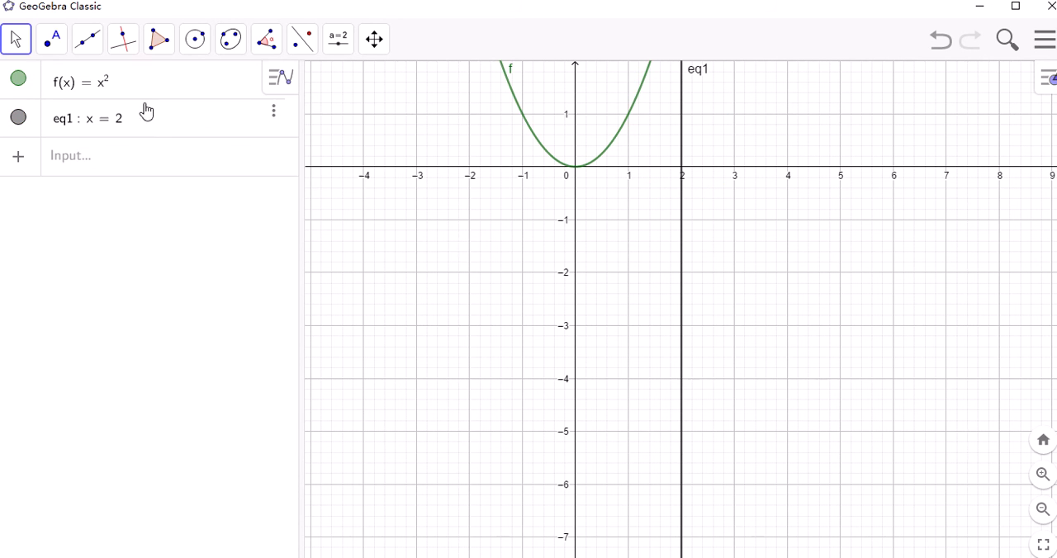
{"action": "left_click", "coordinate": [274, 124]}
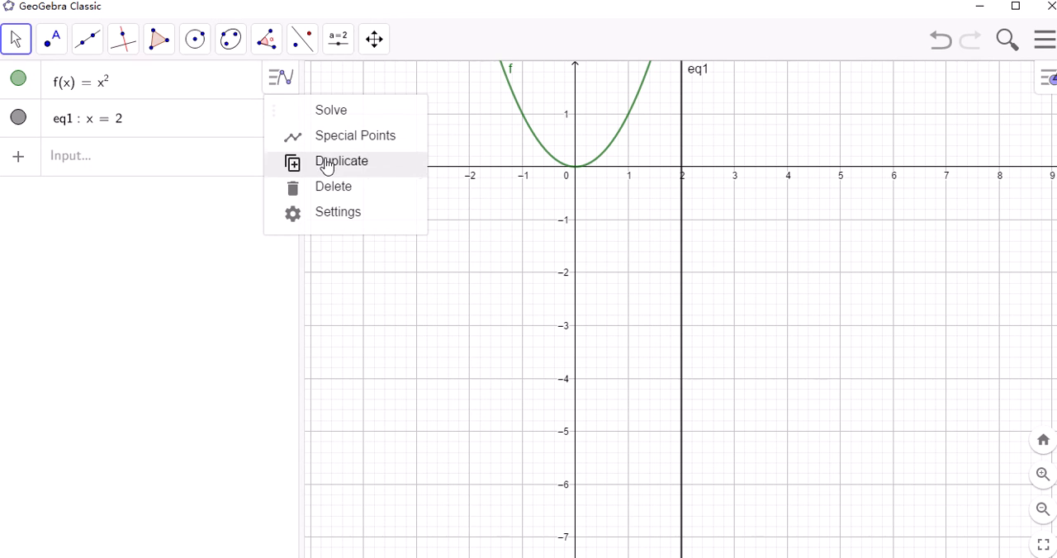
{"action": "left_click", "coordinate": [327, 189]}
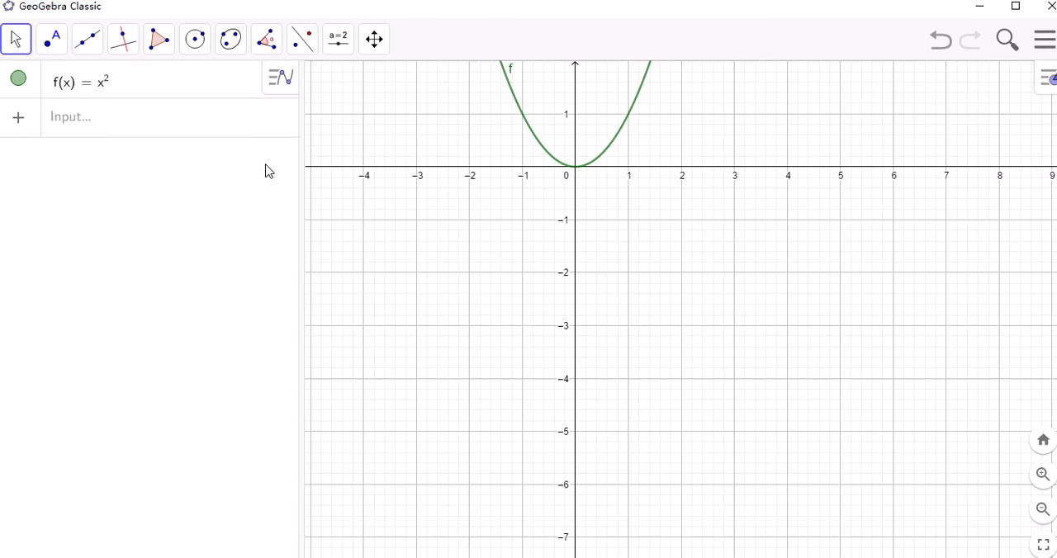
Graph the factored quadratic function p(x) = 2(x-1)(x-3)
{"action": "left_click", "coordinate": [124, 124]}
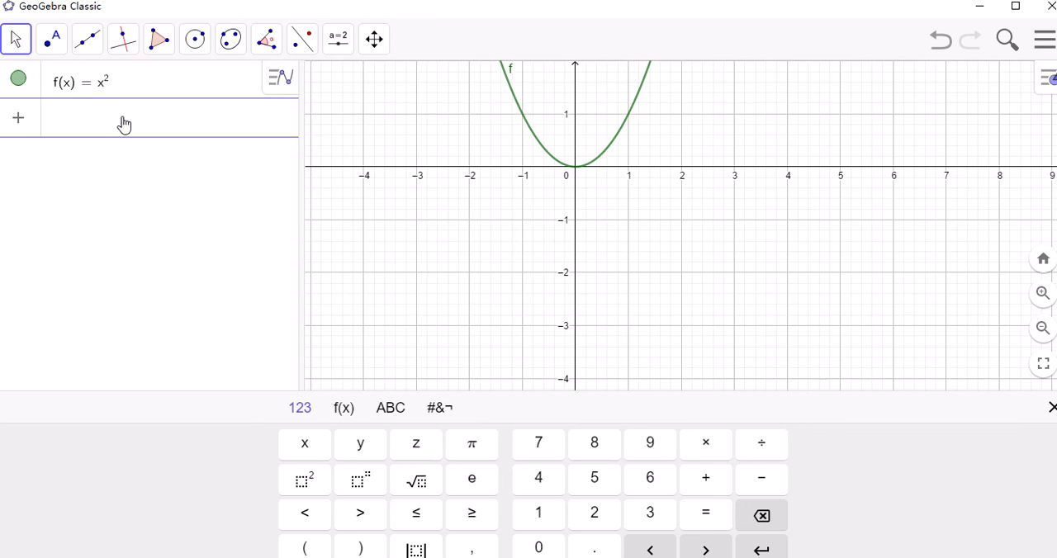
{"action": "type", "text": "p("}
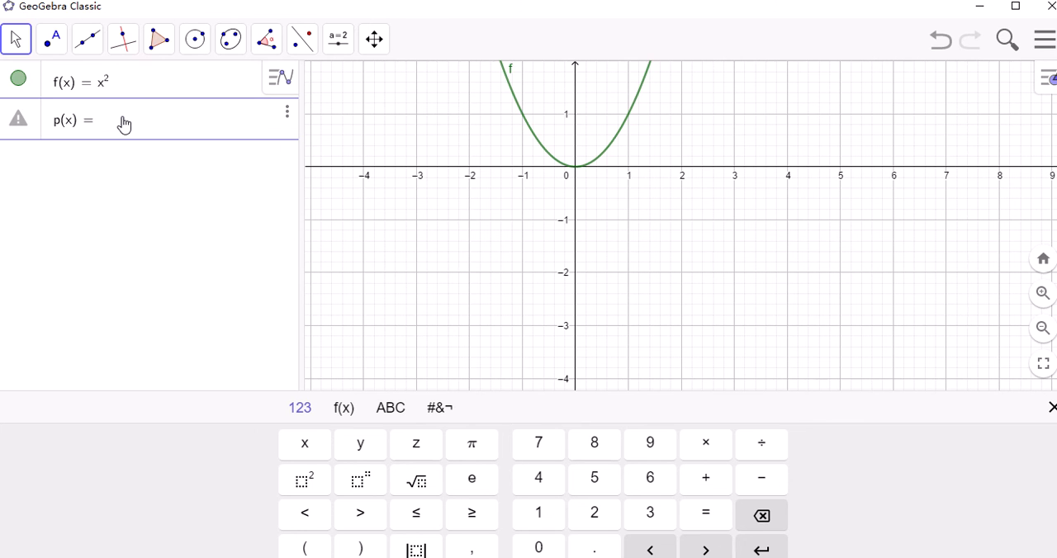
{"action": "type", "text": "x)=2"}
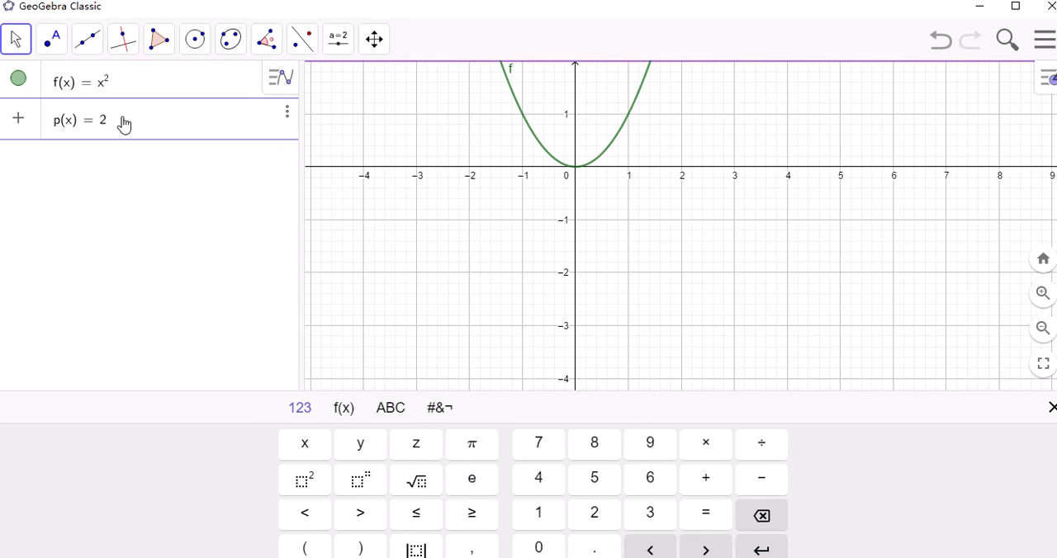
{"action": "type", "text": "(x)"}
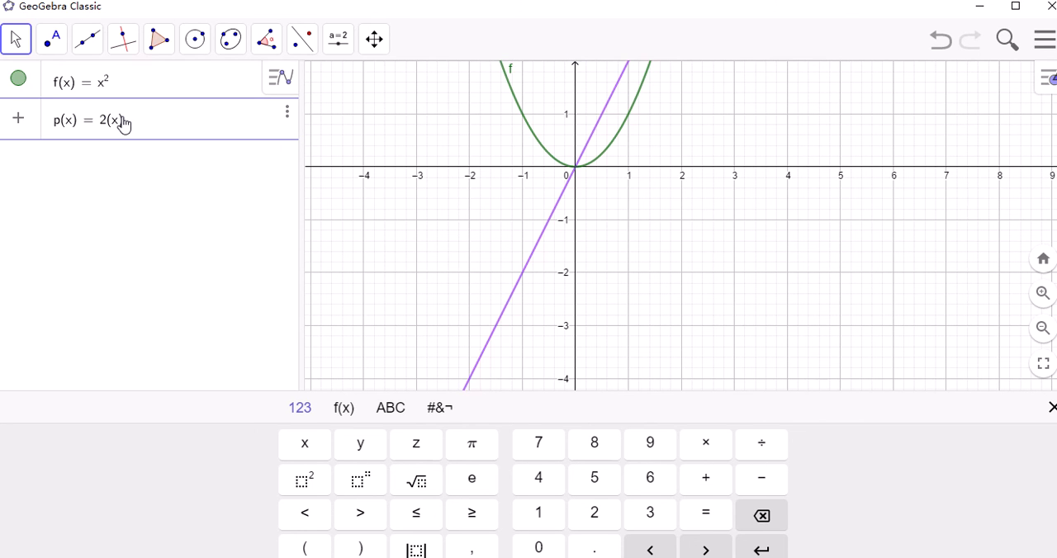
{"action": "type", "text": "-1"}
{"action": "type", "text": "(x)"}
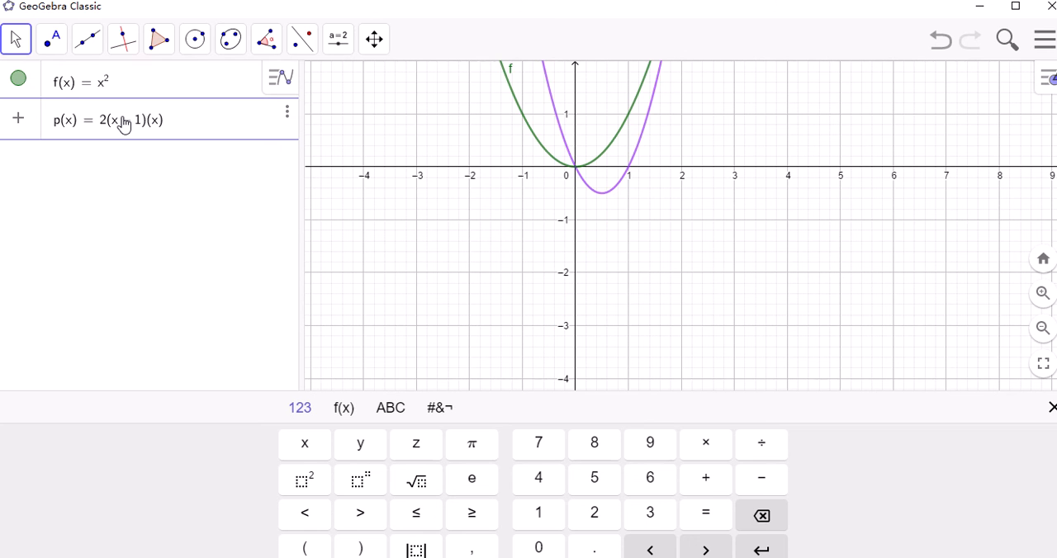
{"action": "type", "text": "-3"}
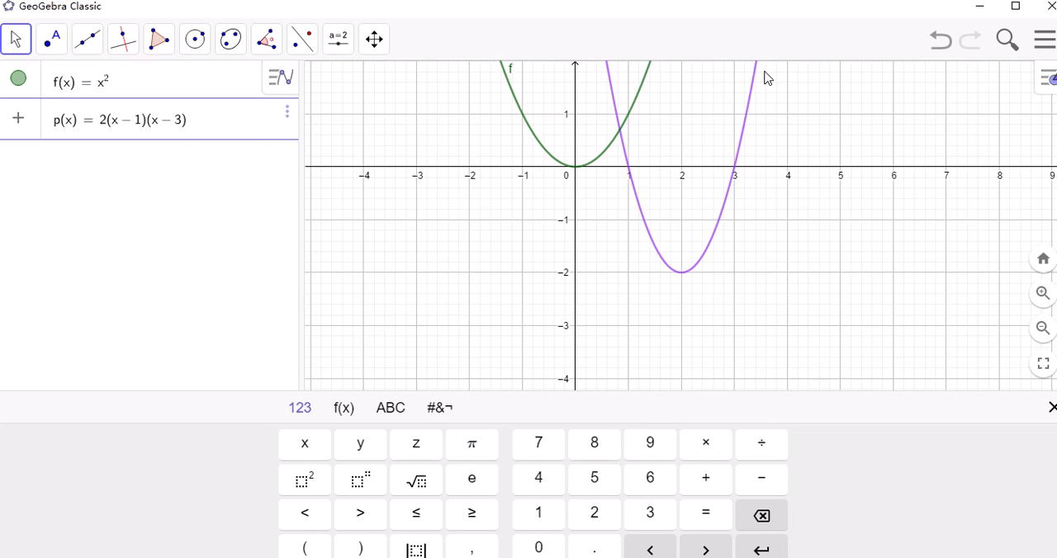
Graph a second factored quadratic function, h(x) = -4(x-1)(x-3)
{"action": "left_click", "coordinate": [65, 155]}
{"action": "left_click", "coordinate": [65, 155]}
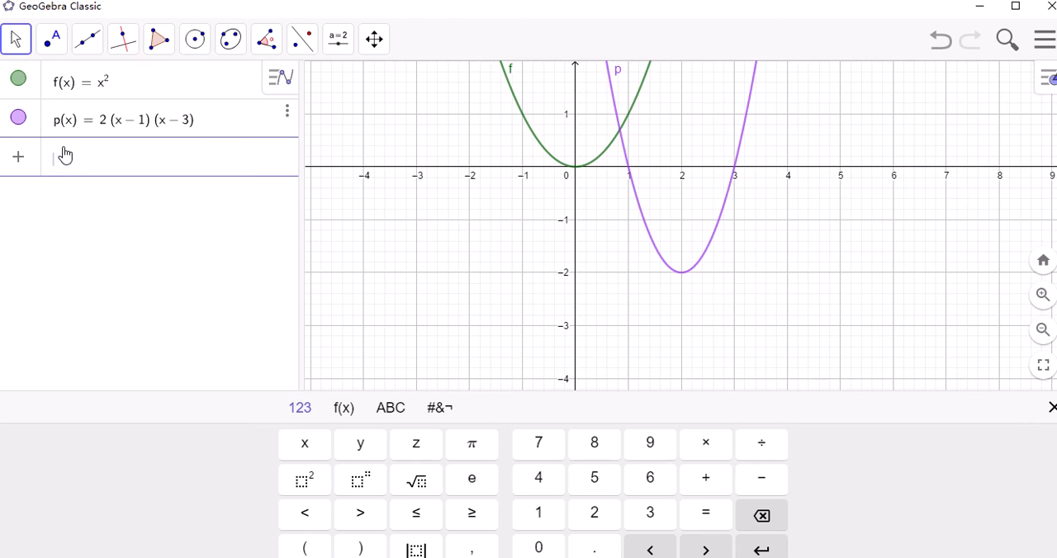
{"action": "type", "text": "h(x)="}
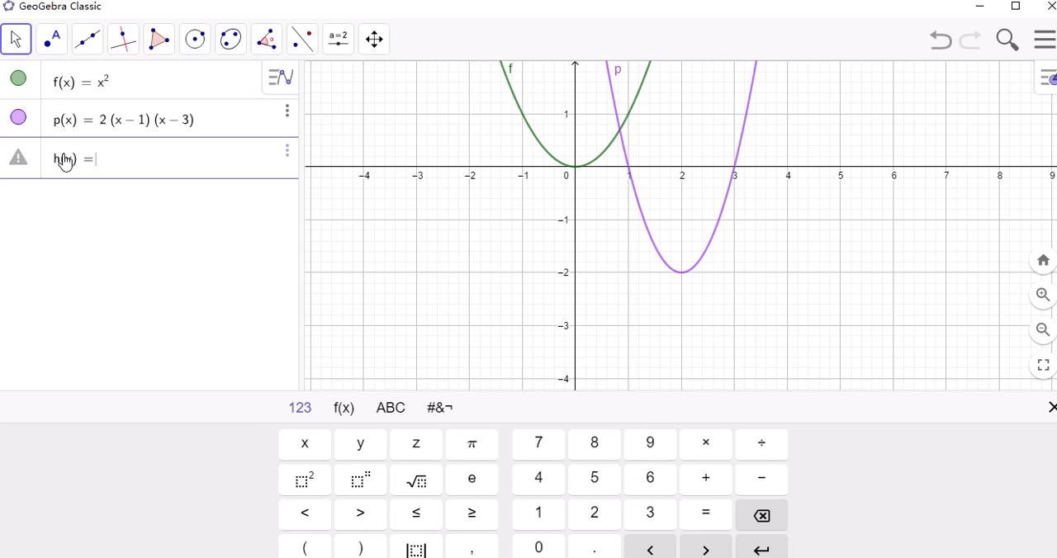
{"action": "type", "text": "-4("}
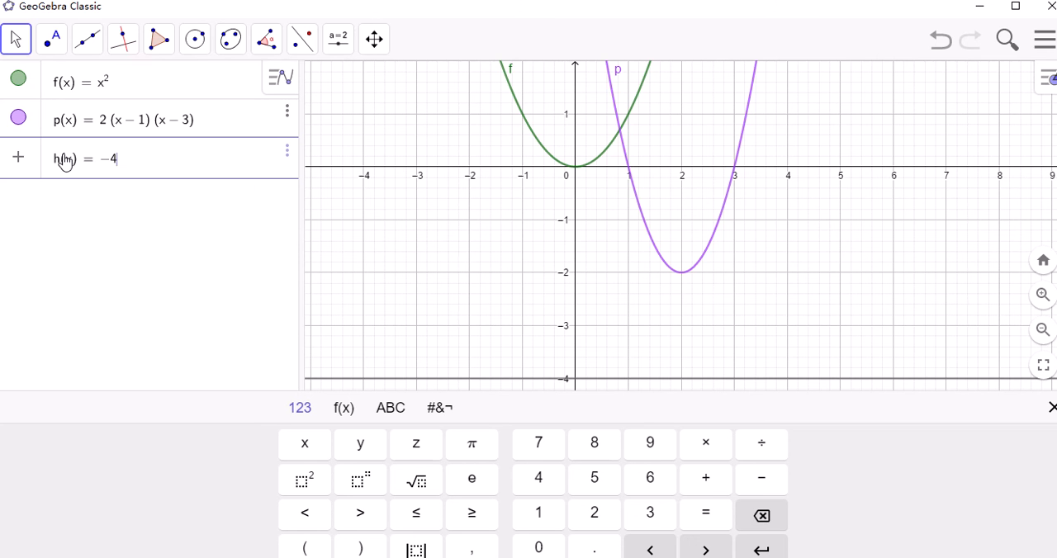
{"action": "type", "text": "x-1)(x"}
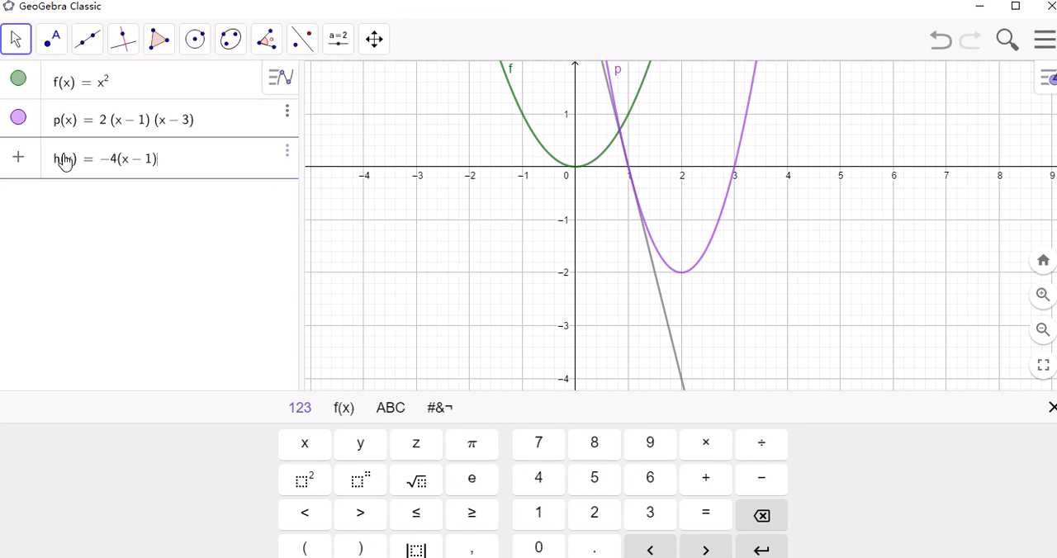
{"action": "type", "text": "-3"}
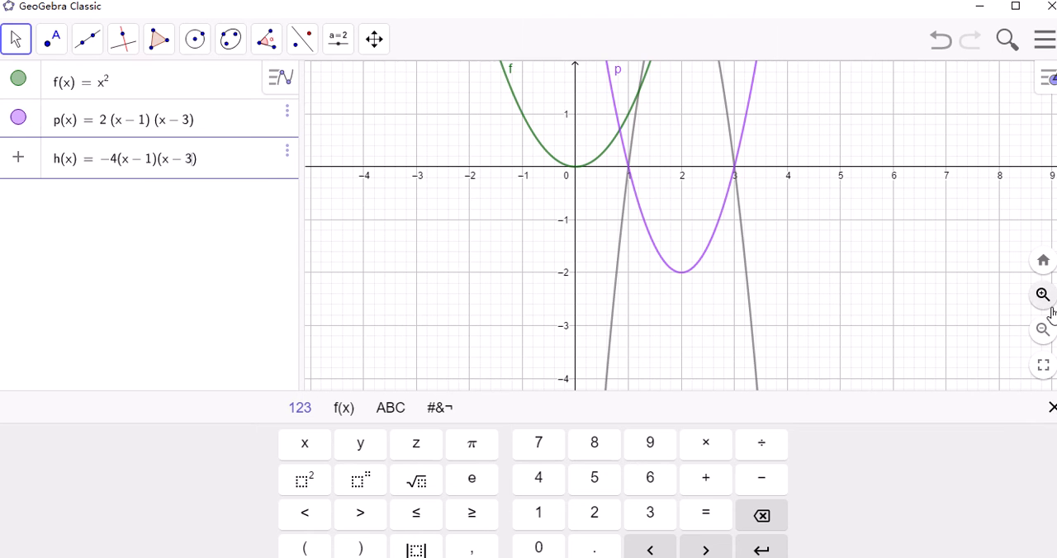
Hide the graph of h(x) and add the special points of p(x): roots, extremum and y-axis intersection
{"action": "left_click", "coordinate": [1040, 331]}
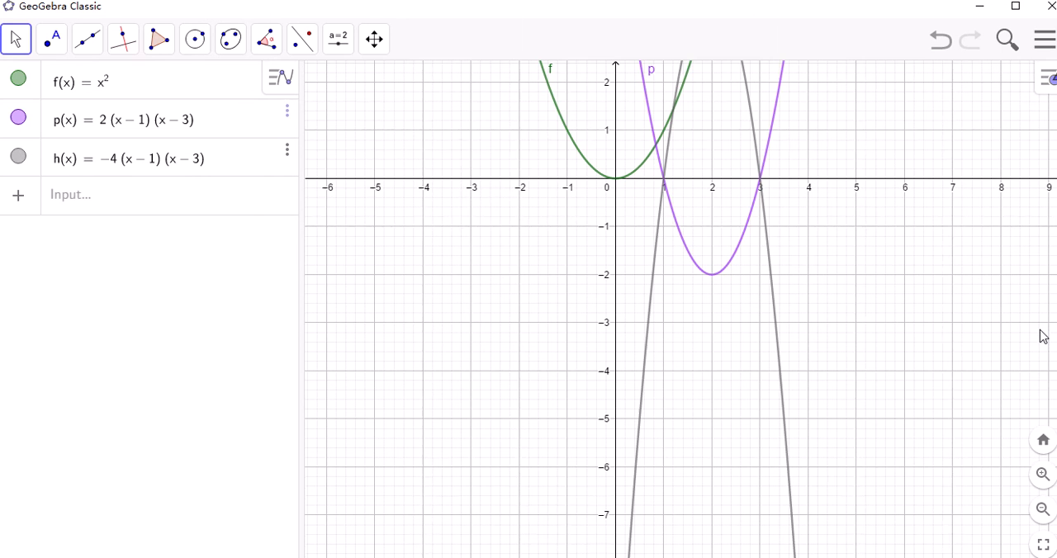
{"action": "left_click_drag", "start_coordinate": [900, 124], "coordinate": [884, 223]}
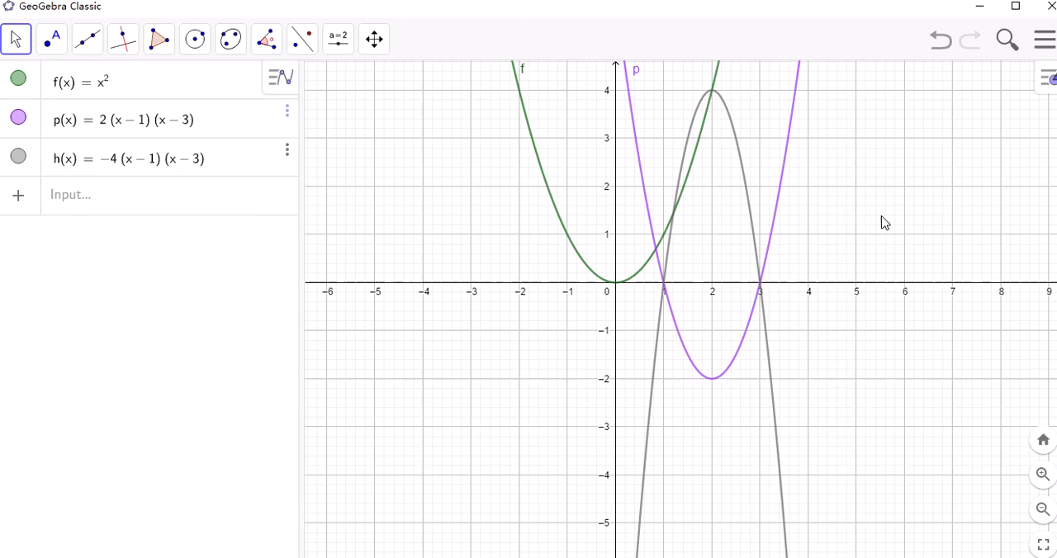
{"action": "left_click", "coordinate": [18, 159]}
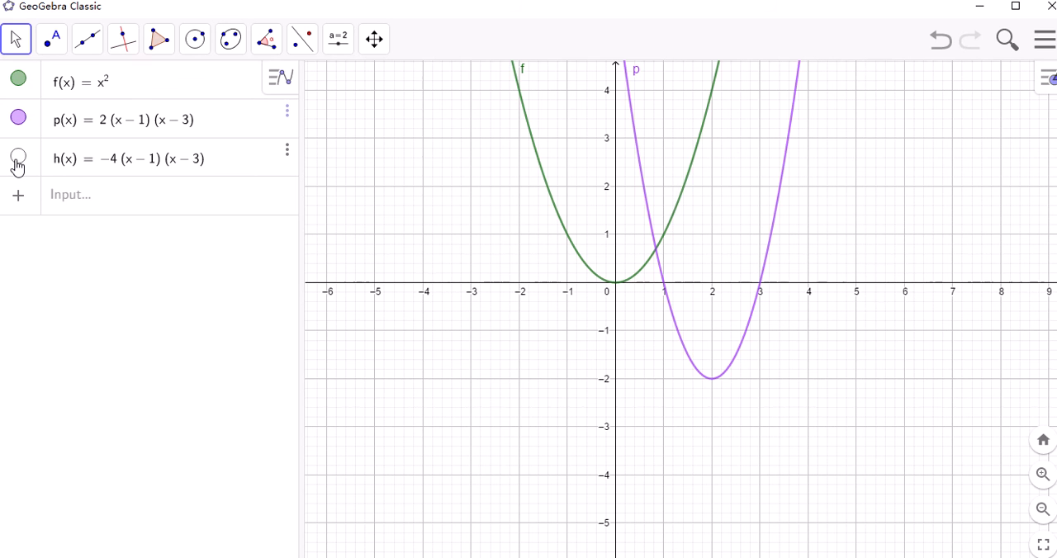
{"action": "left_click", "coordinate": [287, 119]}
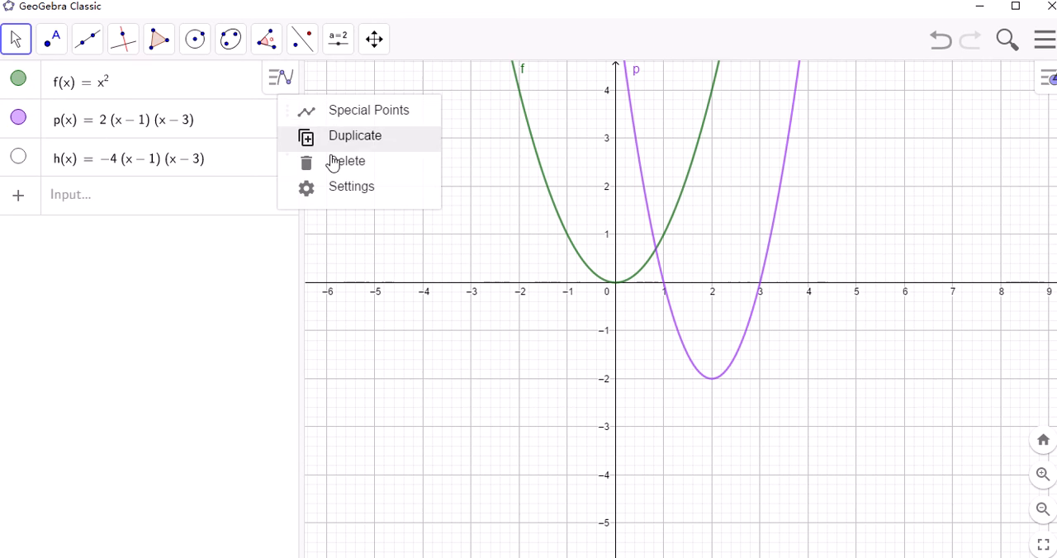
{"action": "left_click", "coordinate": [362, 111]}
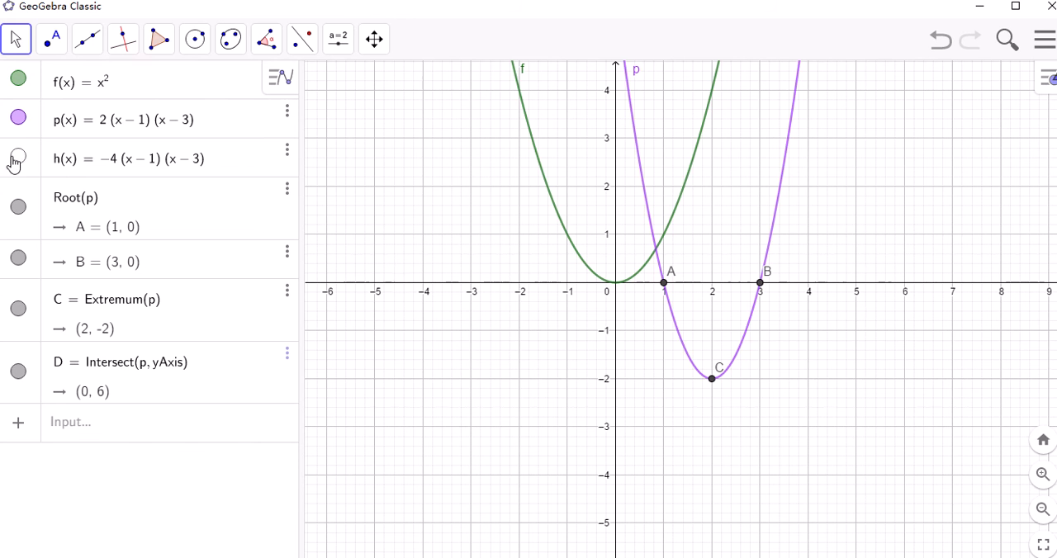
Display h(x) instead of p(x) and add the roots, extremum and y-axis intersection of h(x)
{"action": "left_click", "coordinate": [18, 118]}
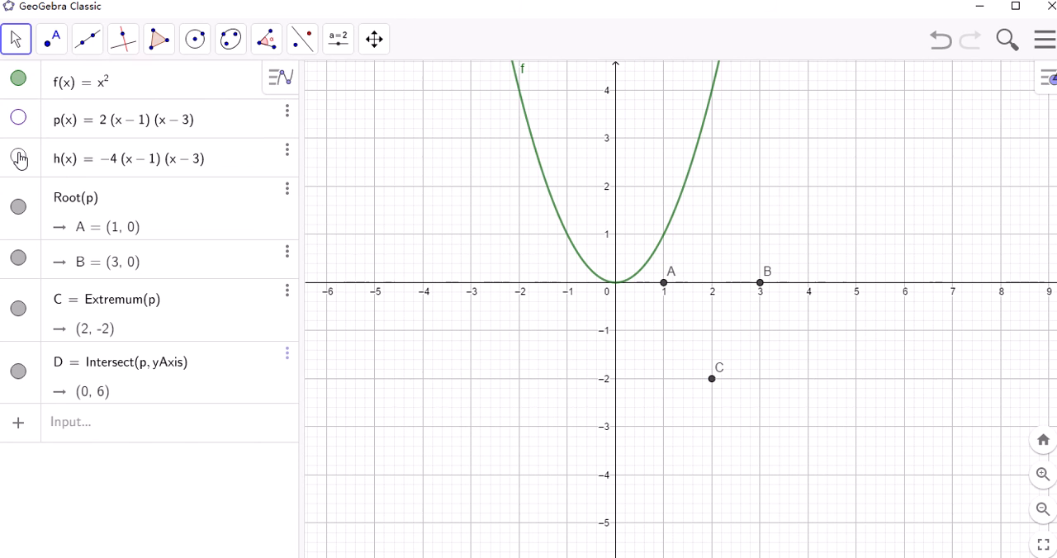
{"action": "left_click", "coordinate": [18, 156]}
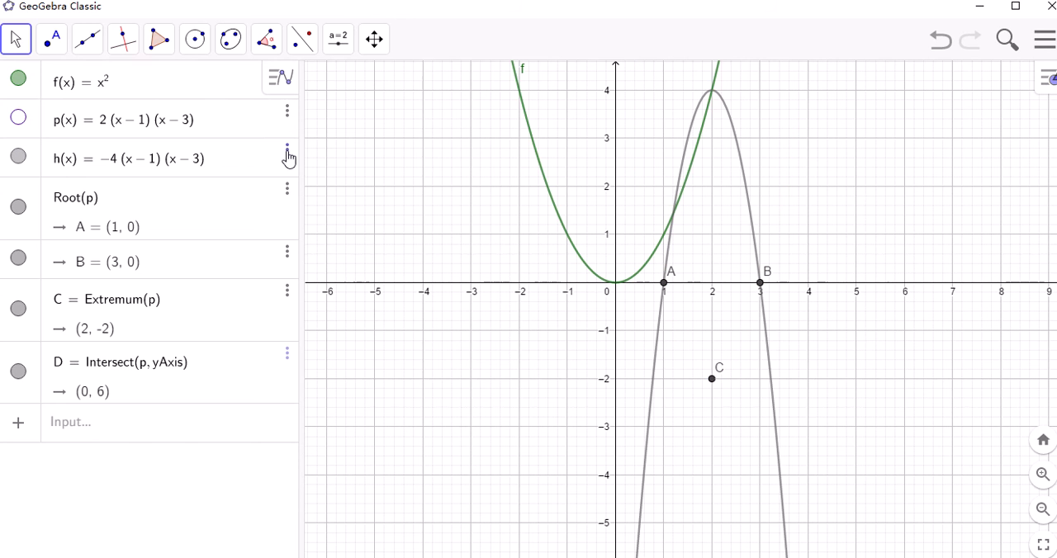
{"action": "left_click", "coordinate": [288, 156]}
{"action": "left_click", "coordinate": [361, 164]}
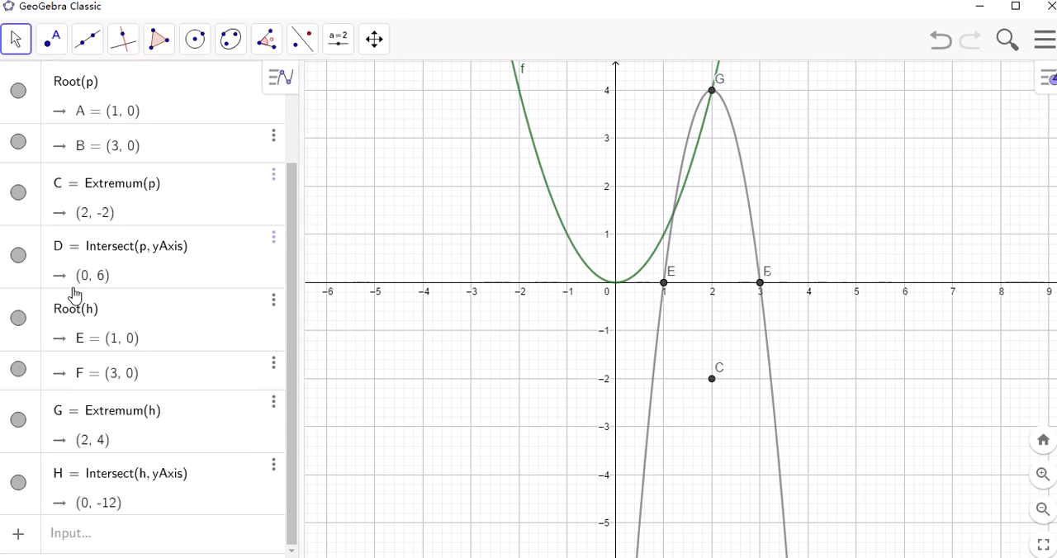
Show the graph of p(x) again and delete the y-axis intersection point of h(x)
{"action": "left_click_drag", "start_coordinate": [291, 232], "coordinate": [295, 165]}
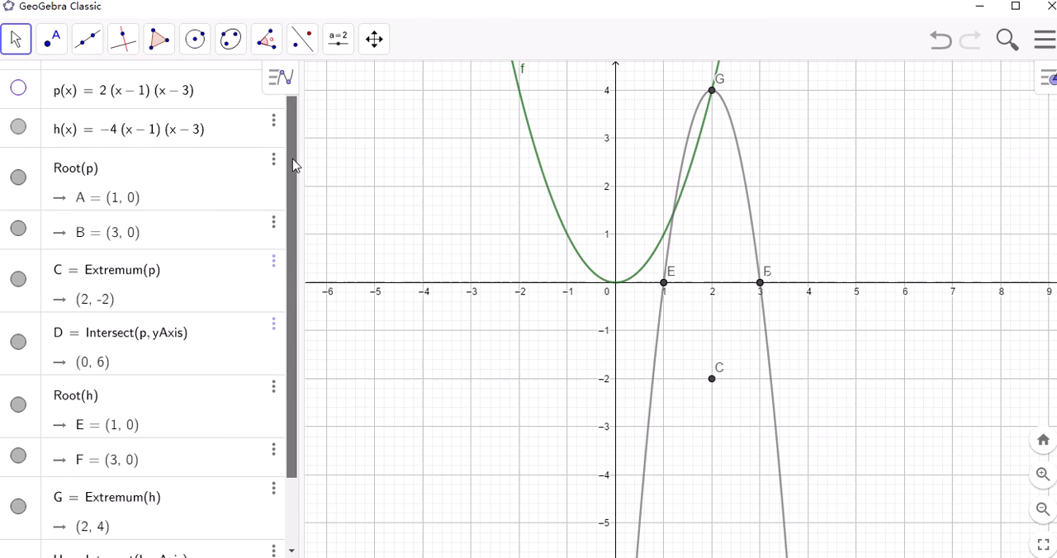
{"action": "left_click", "coordinate": [18, 88]}
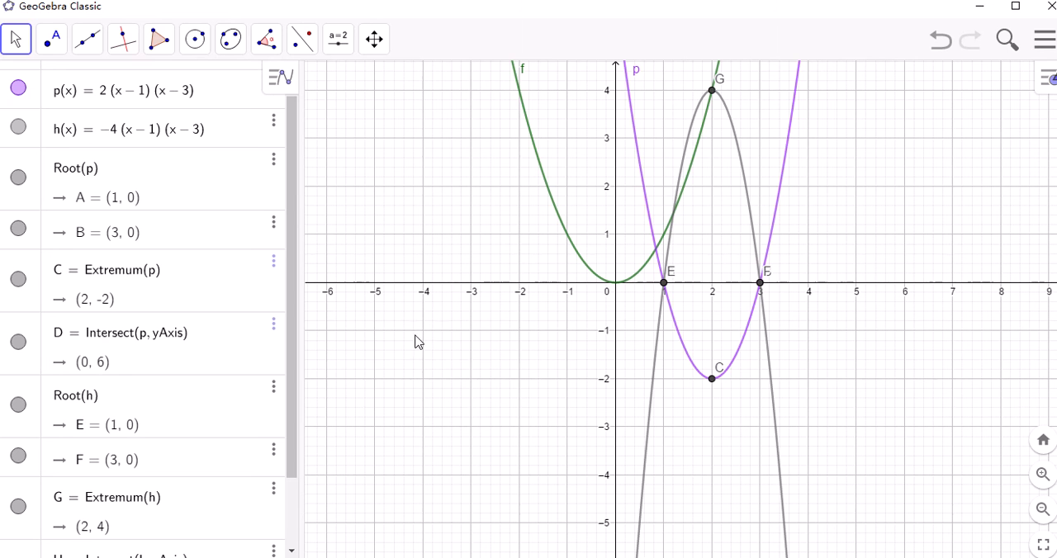
{"action": "left_click_drag", "start_coordinate": [295, 322], "coordinate": [298, 411]}
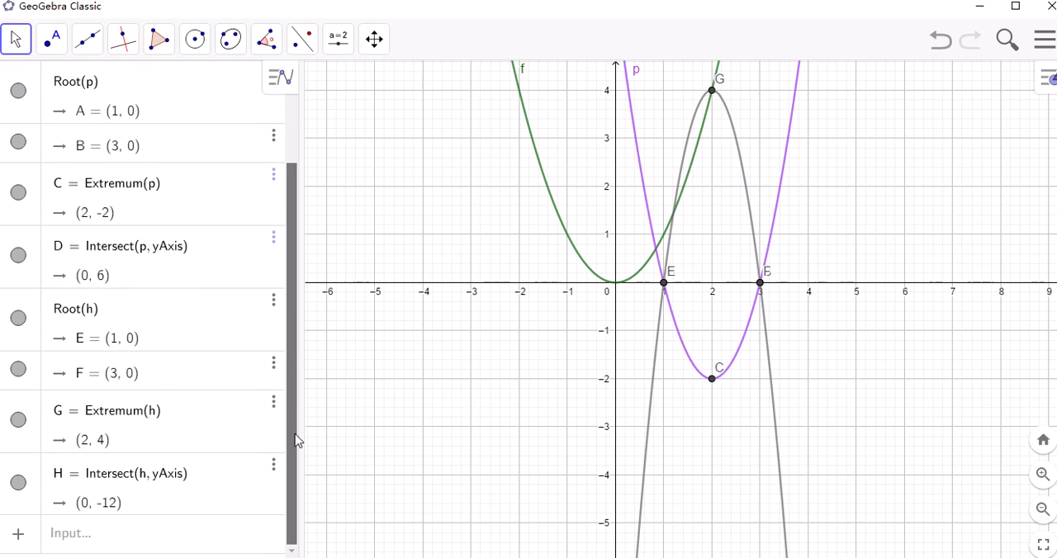
{"action": "left_click", "coordinate": [276, 467]}
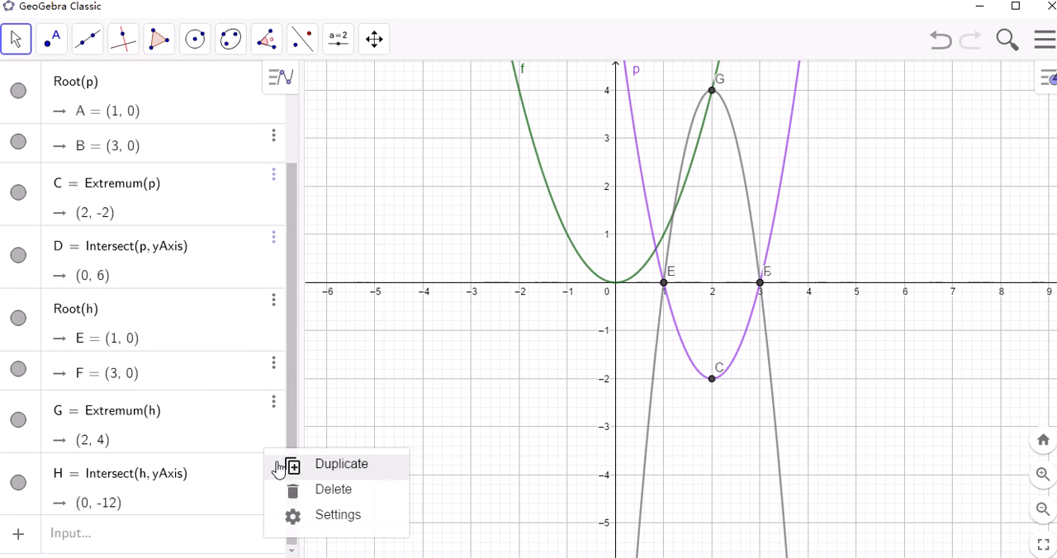
{"action": "left_click", "coordinate": [334, 494]}
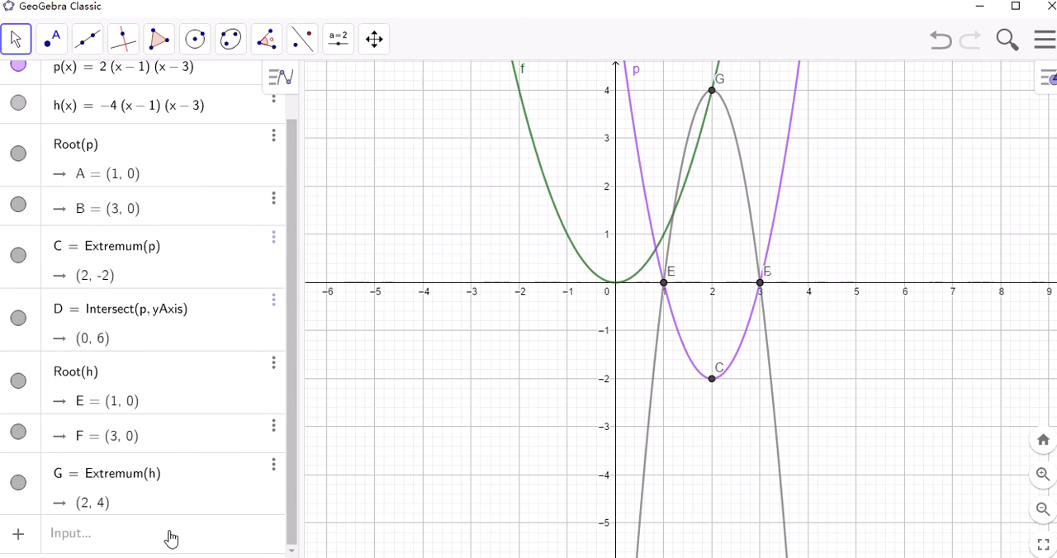
Graph the vertical line x = 2 as the common axis of symmetry of p(x) and h(x)
{"action": "left_click", "coordinate": [171, 536]}
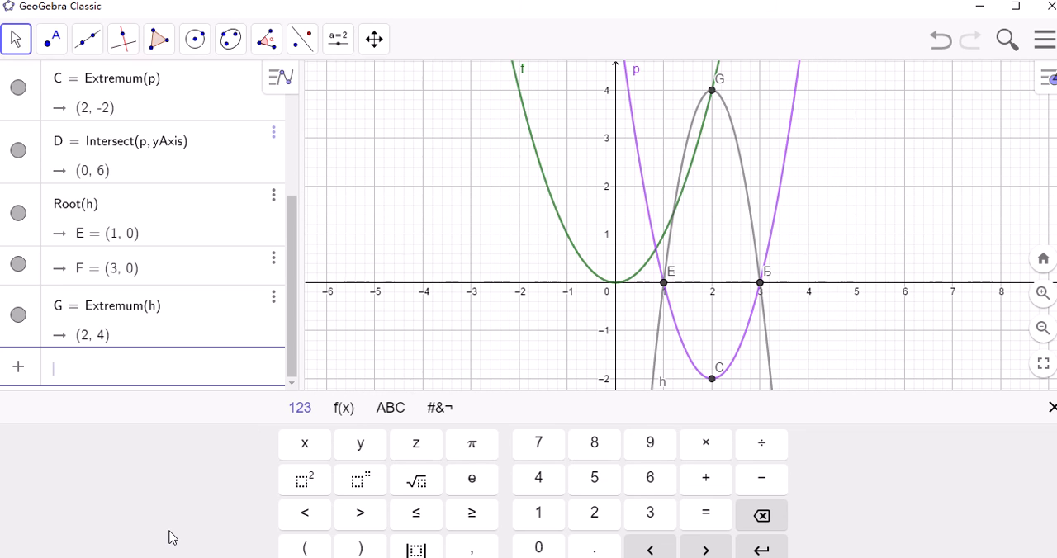
{"action": "type", "text": "x = "}
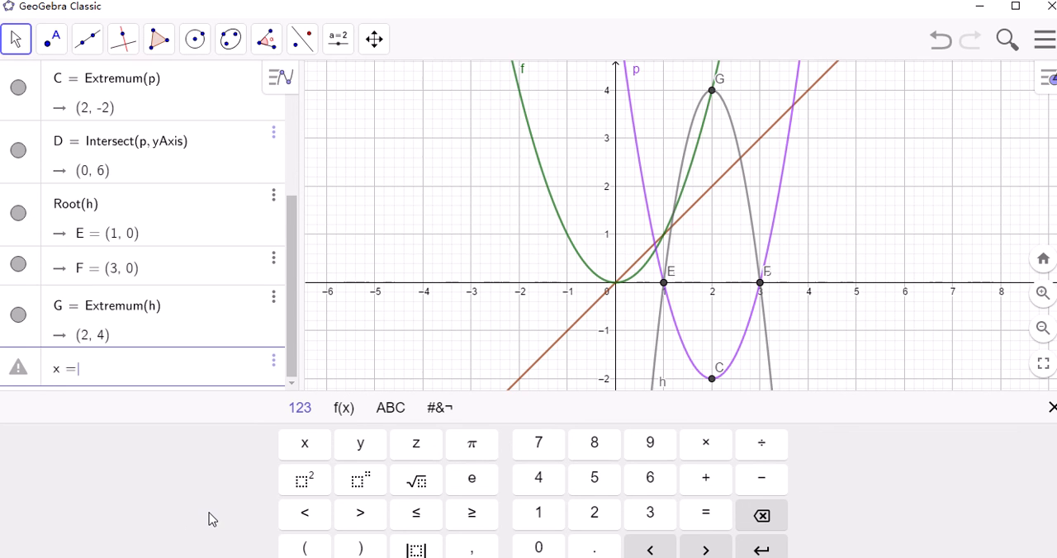
{"action": "type", "text": "2"}
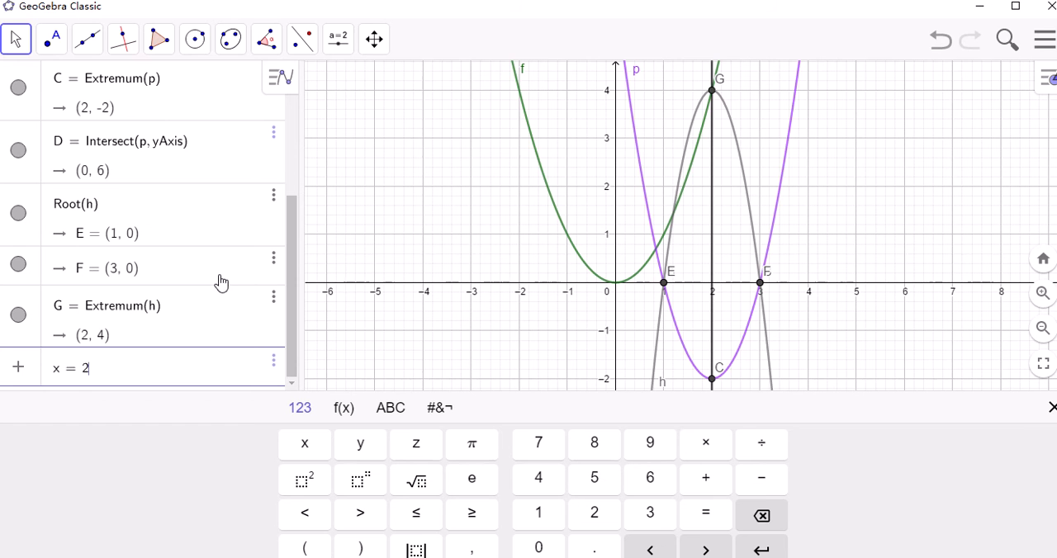
{"action": "left_click", "coordinate": [292, 263]}
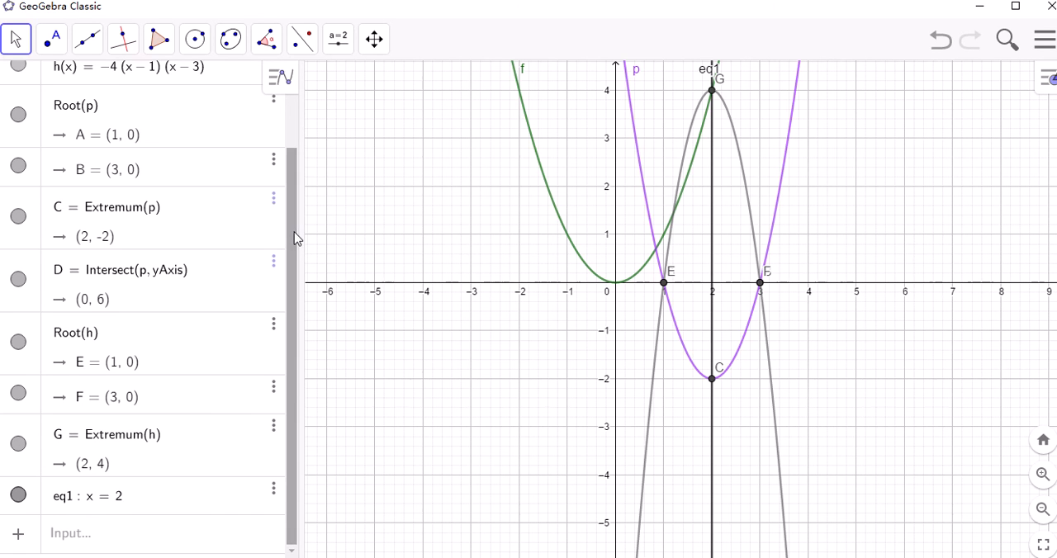
{"action": "left_click_drag", "start_coordinate": [291, 237], "coordinate": [282, 201]}
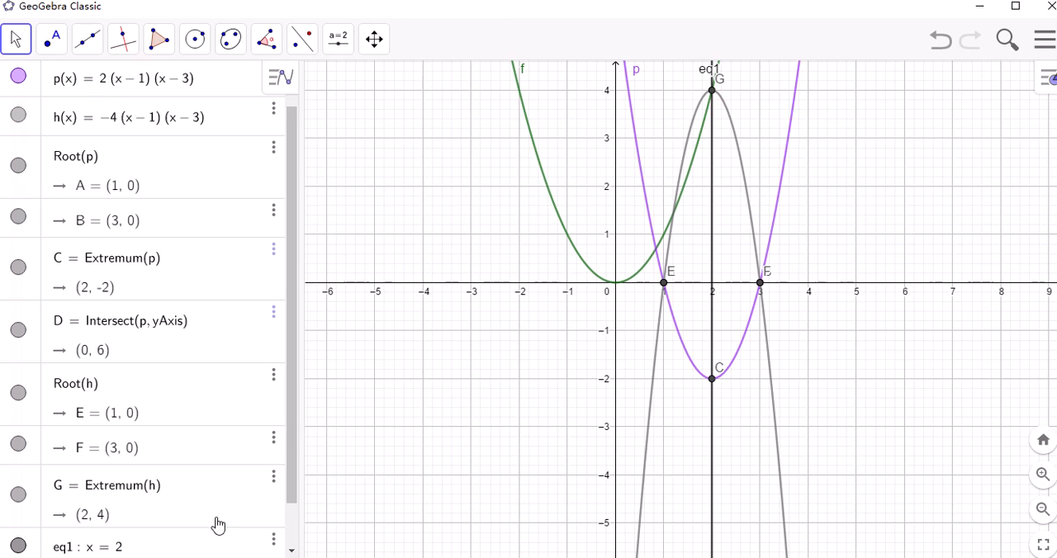
Switch to the PowerPoint presentation on families of functions and show the Conclusion slide about the vertex-form functions p(x) and h(x)
{"action": "mouse_move", "coordinate": [326, 557]}
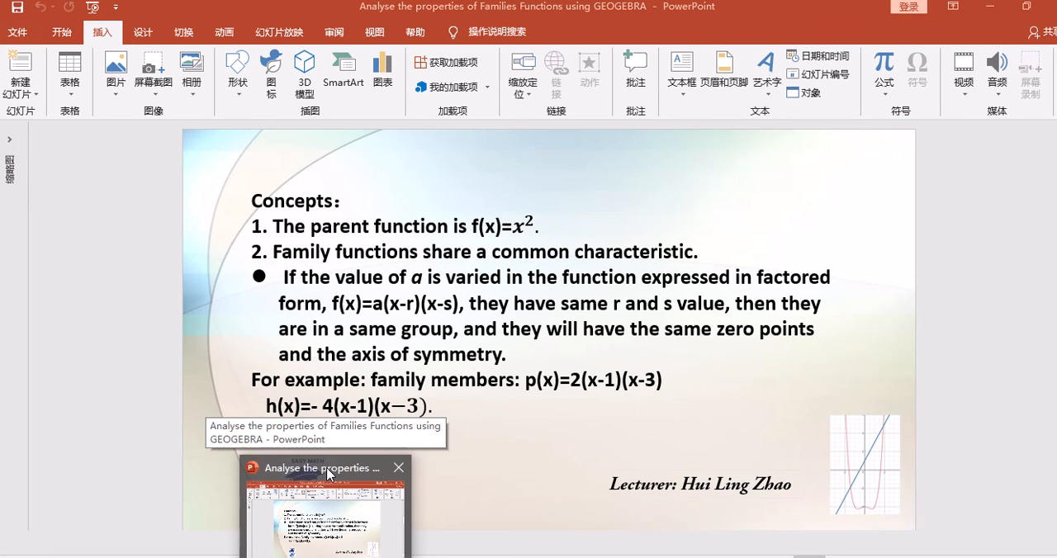
{"action": "left_click", "coordinate": [328, 472]}
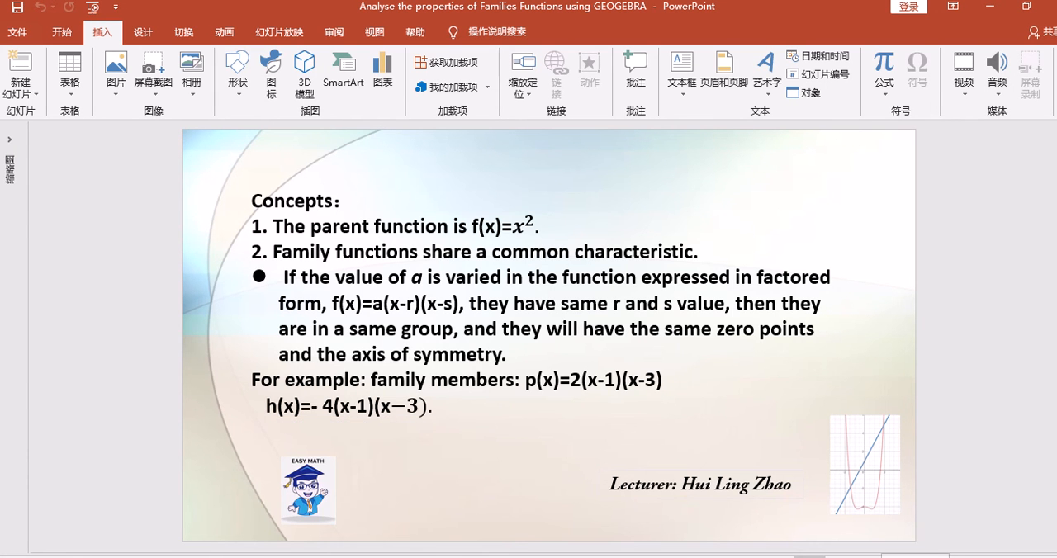
{"action": "left_click", "coordinate": [896, 557]}
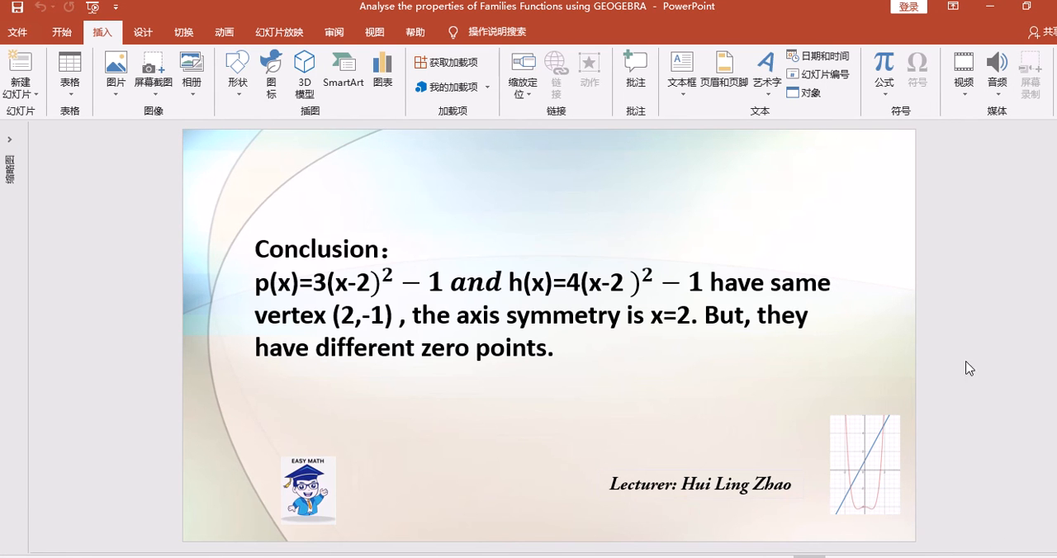